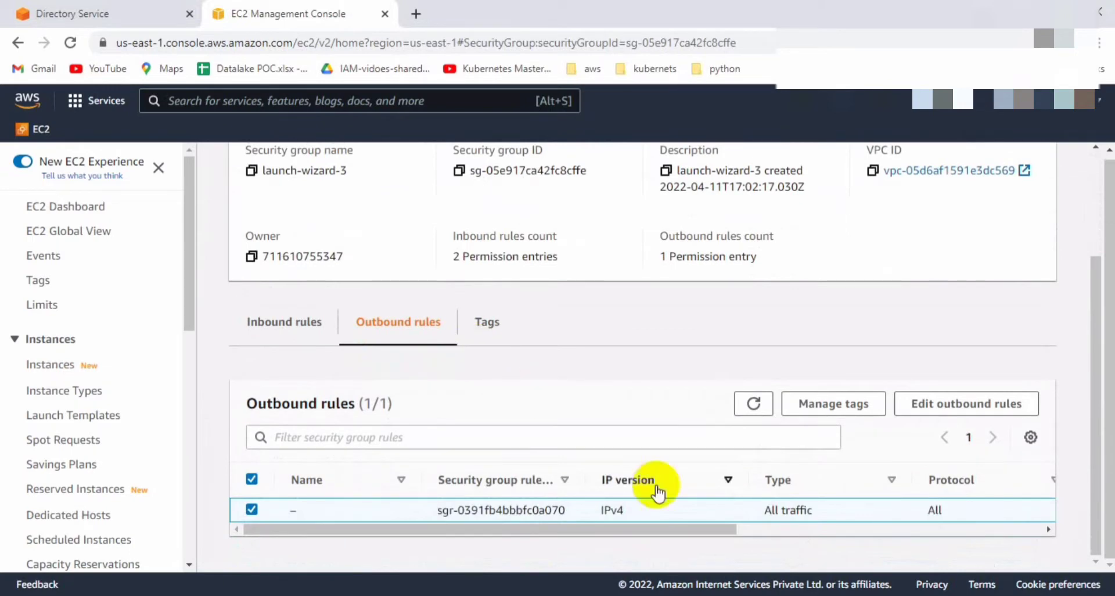
Show launch-wizard-3's inbound rules: RDP on port 3389 and all traffic from 0.0.0.0/0.
click(296, 326)
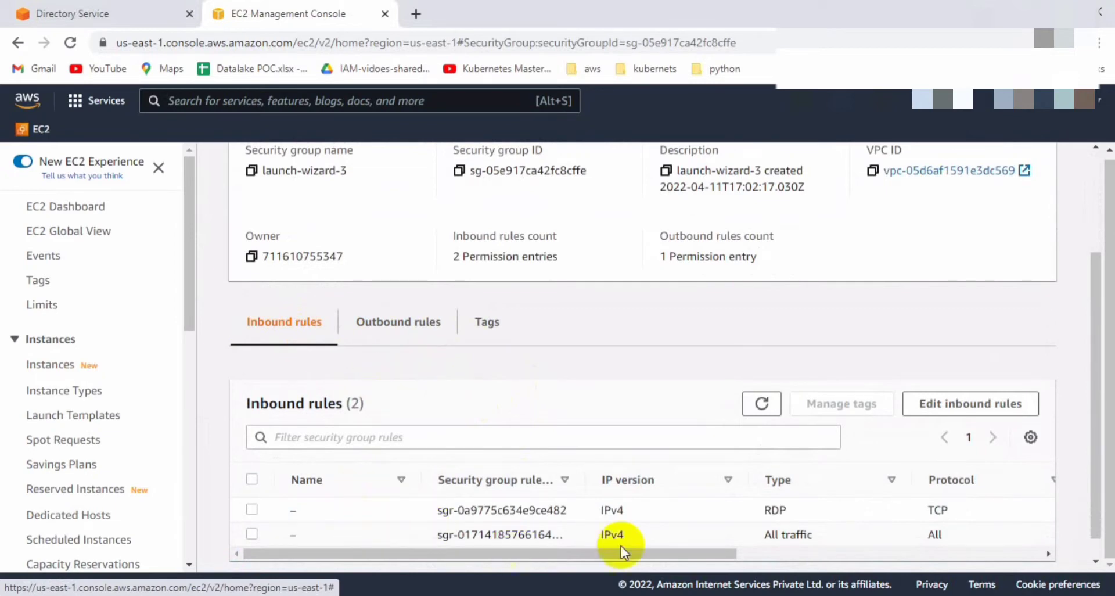
click(763, 548)
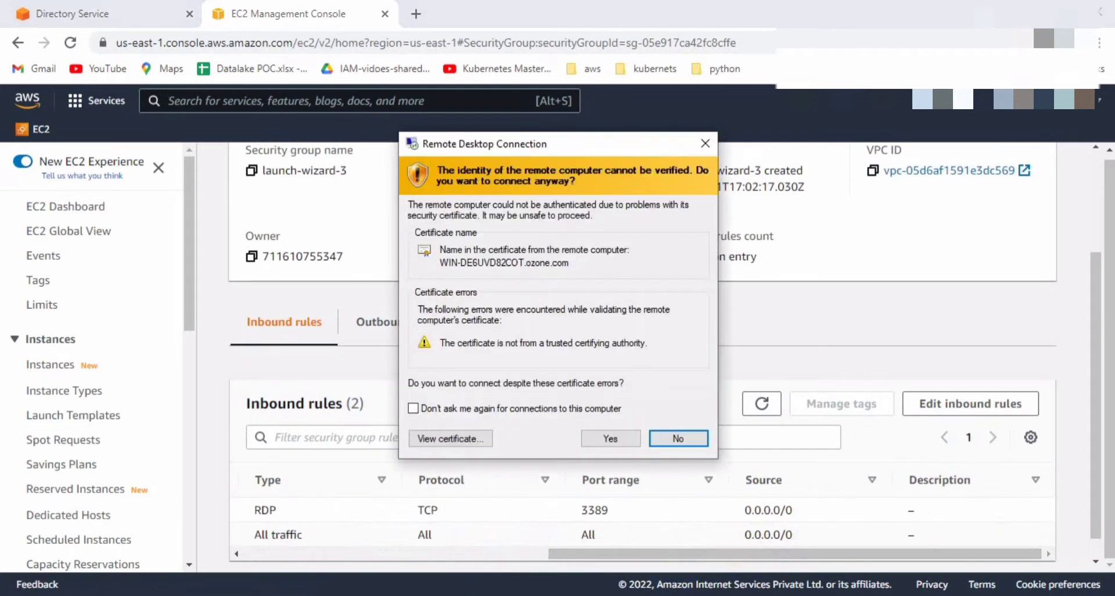
Accept the RDP certificate warning, open and cancel Administrator's password reset, then minimize the session.
click(611, 438)
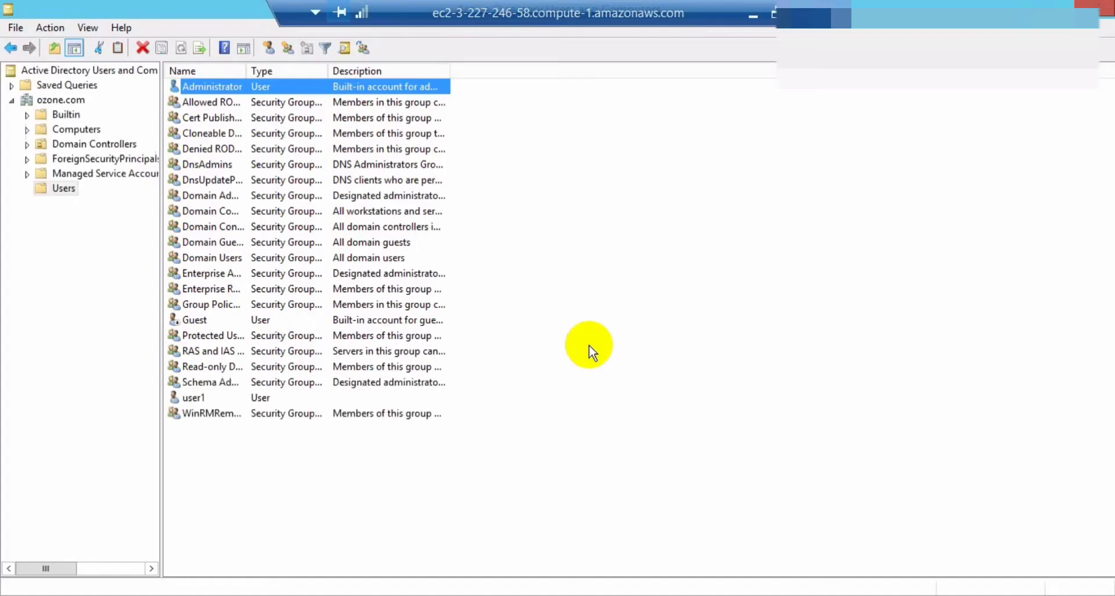
right_click(231, 93)
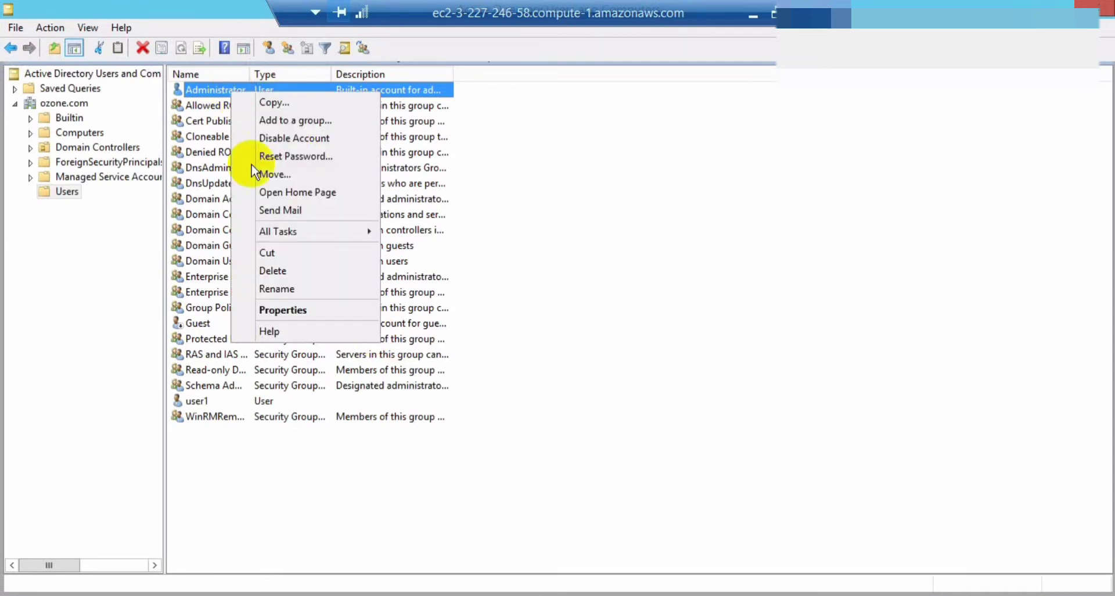
click(290, 157)
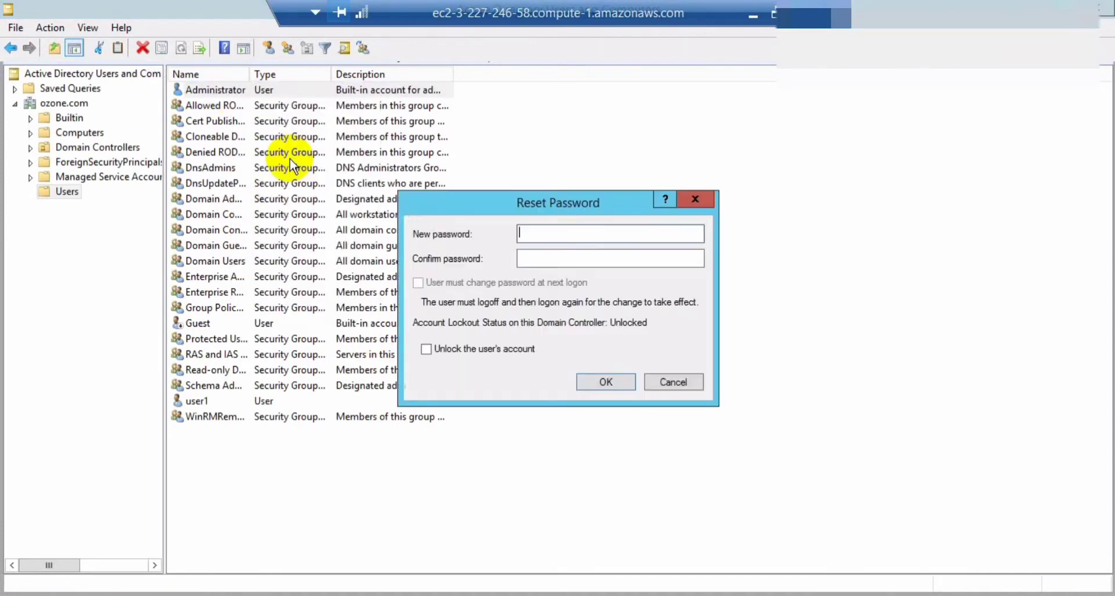
click(684, 378)
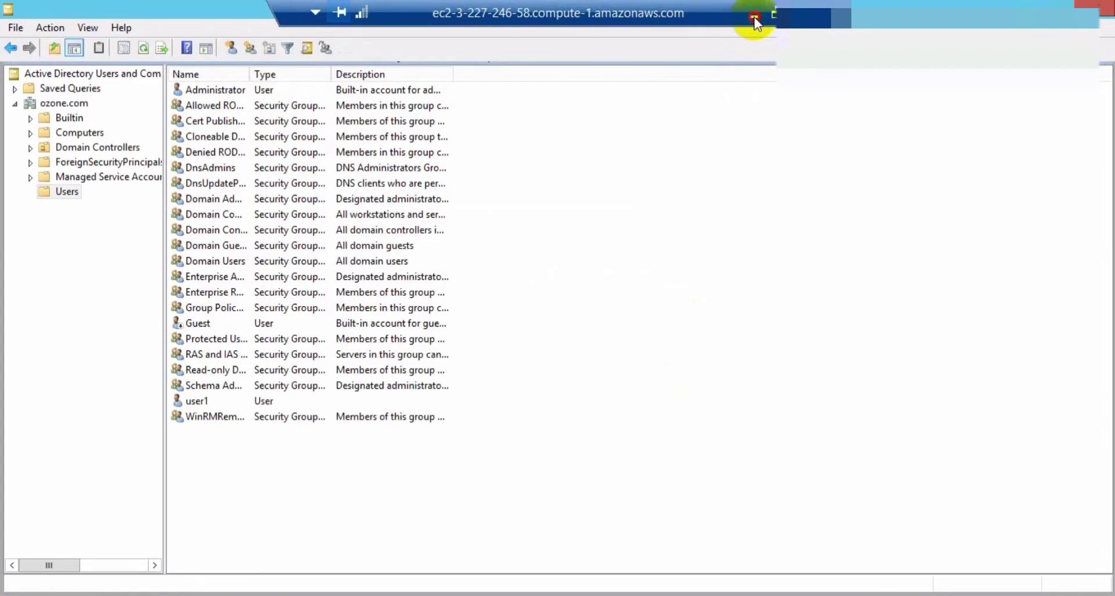
click(754, 18)
Start setting up a new directory with AD Connector as the directory type.
click(107, 13)
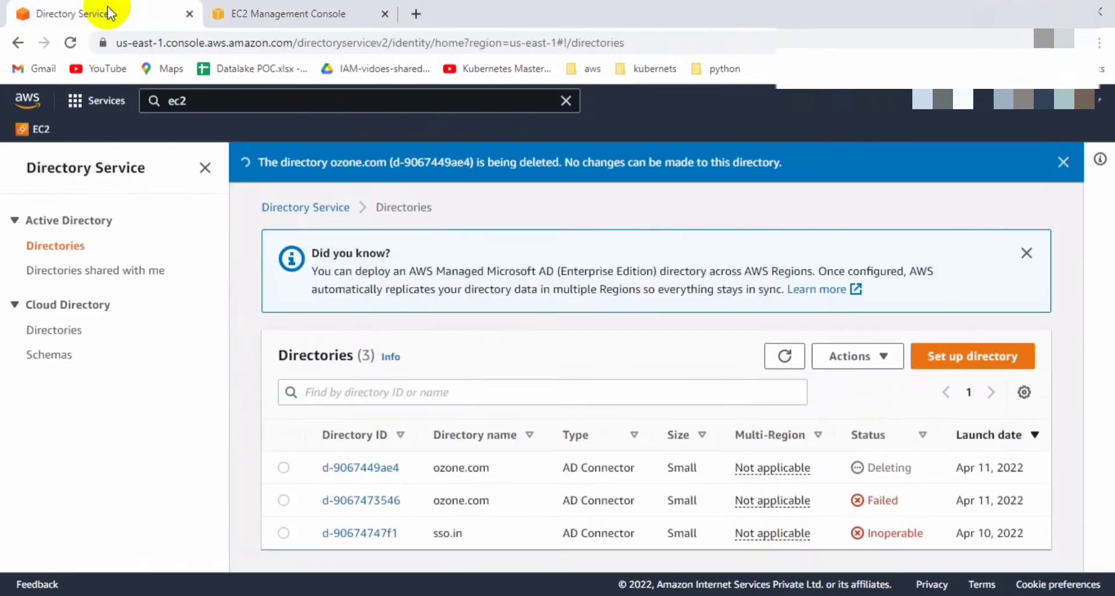
click(968, 356)
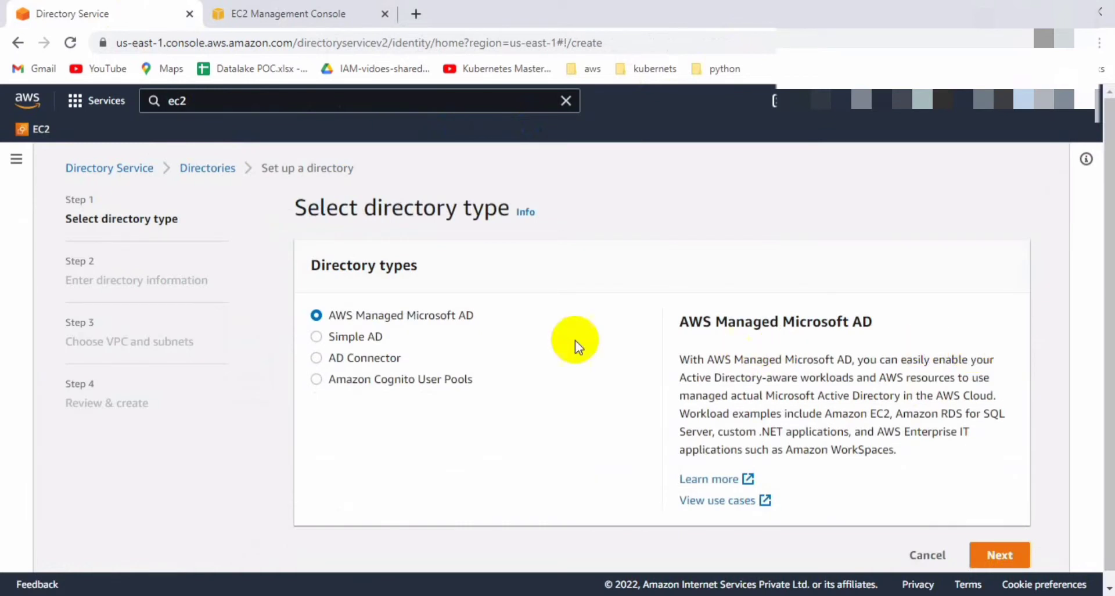
click(354, 357)
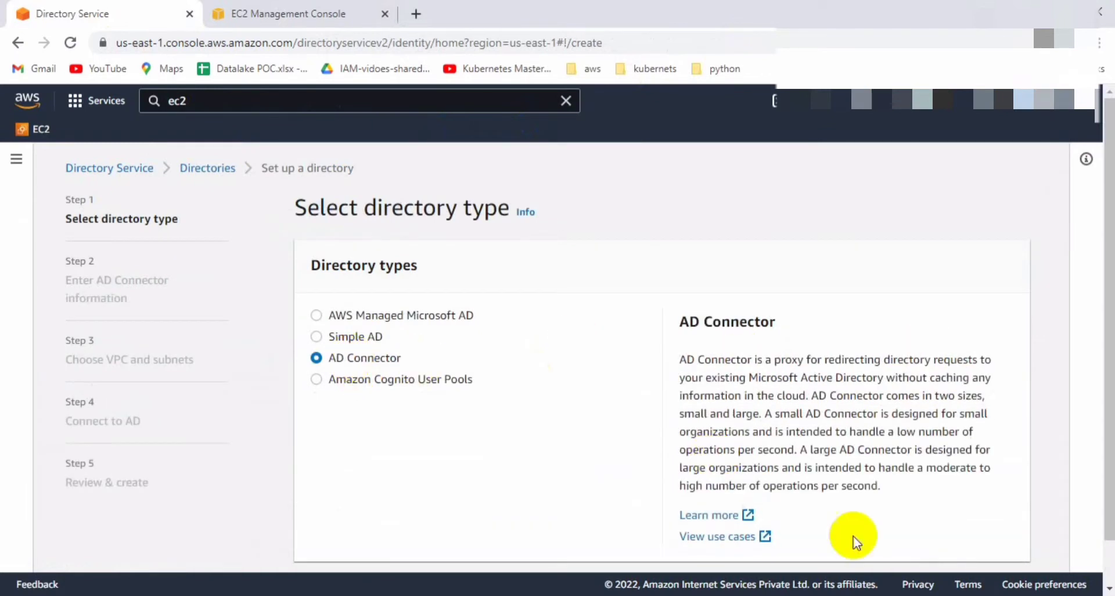
scroll(880, 559, down, 1)
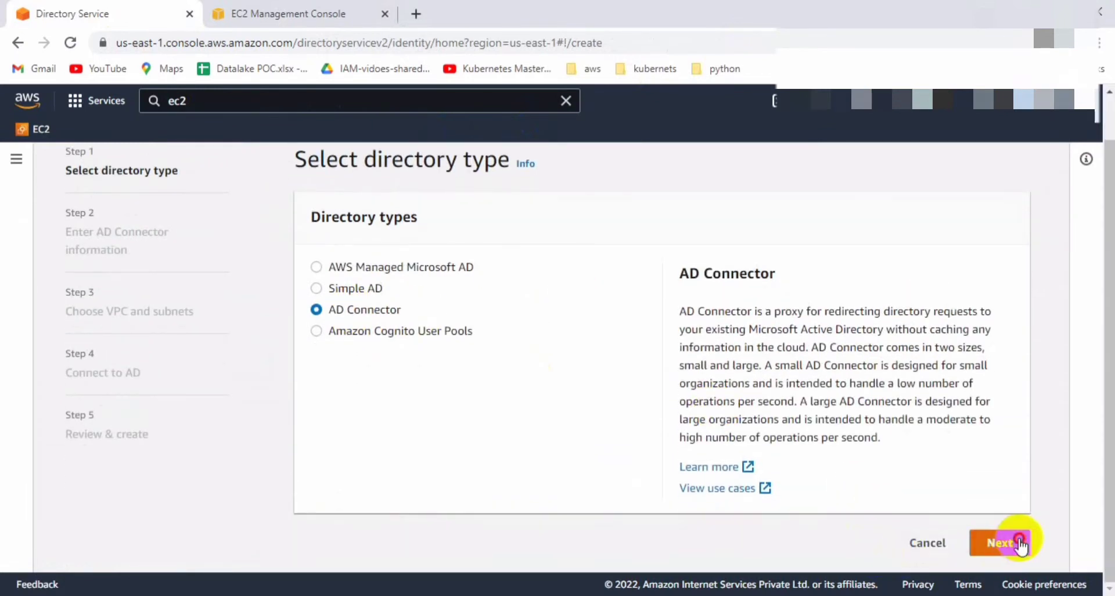
click(1013, 540)
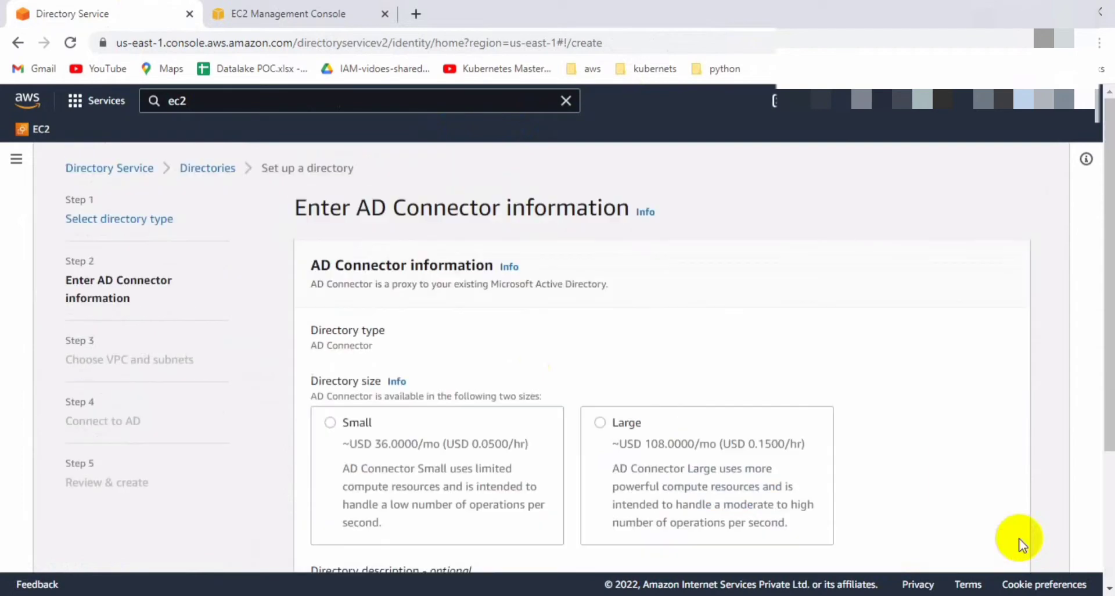
Choose the Small connector size and accept the default VPC and subnets.
click(330, 423)
scroll(486, 377, down, 3)
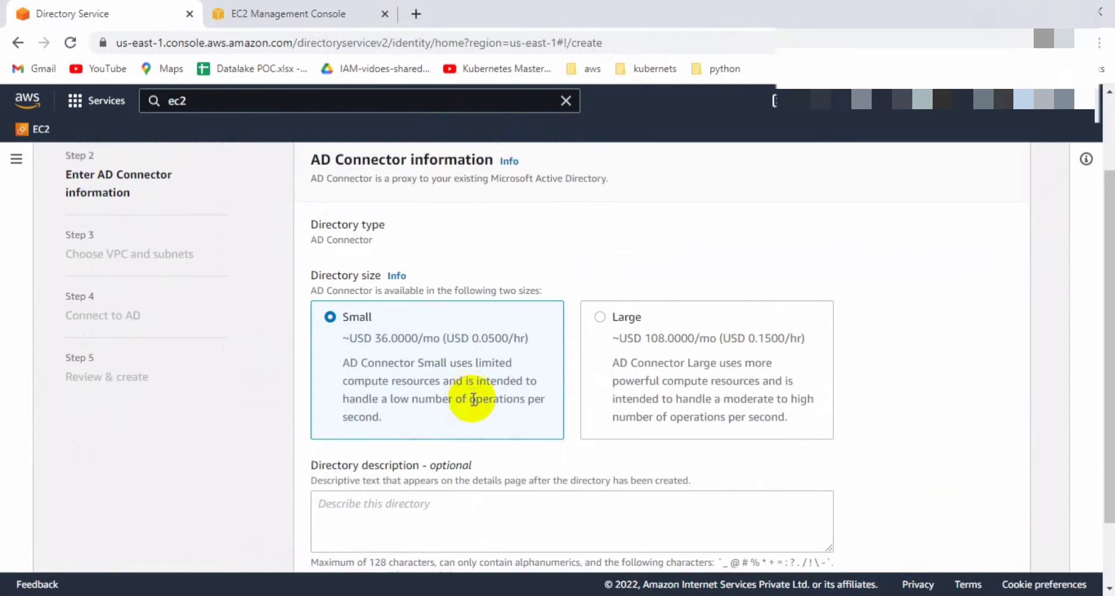
scroll(473, 399, down, 1)
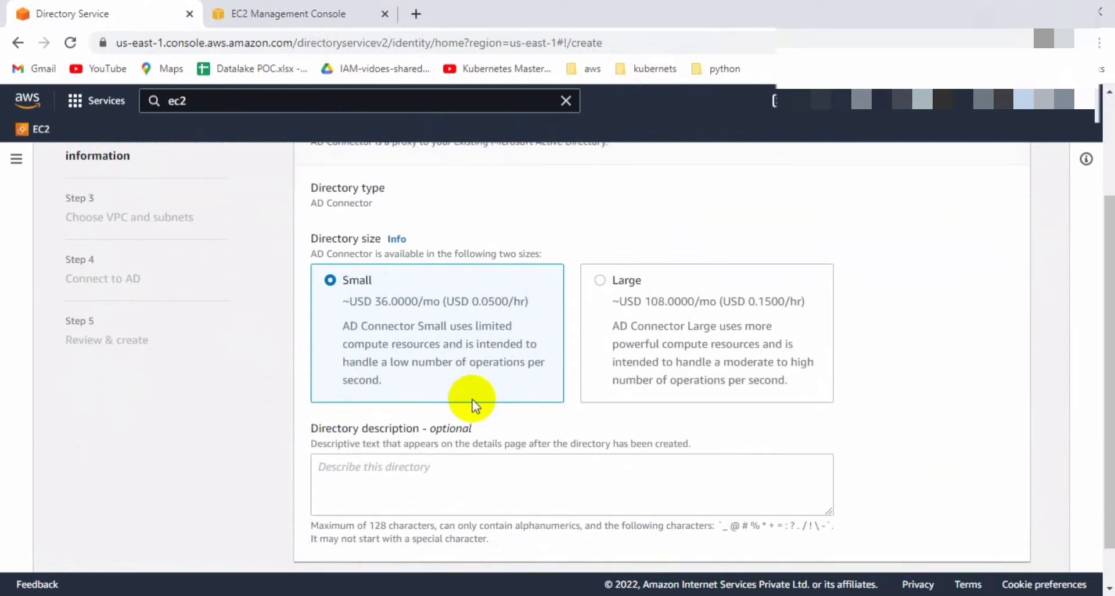
scroll(472, 401, down, 1)
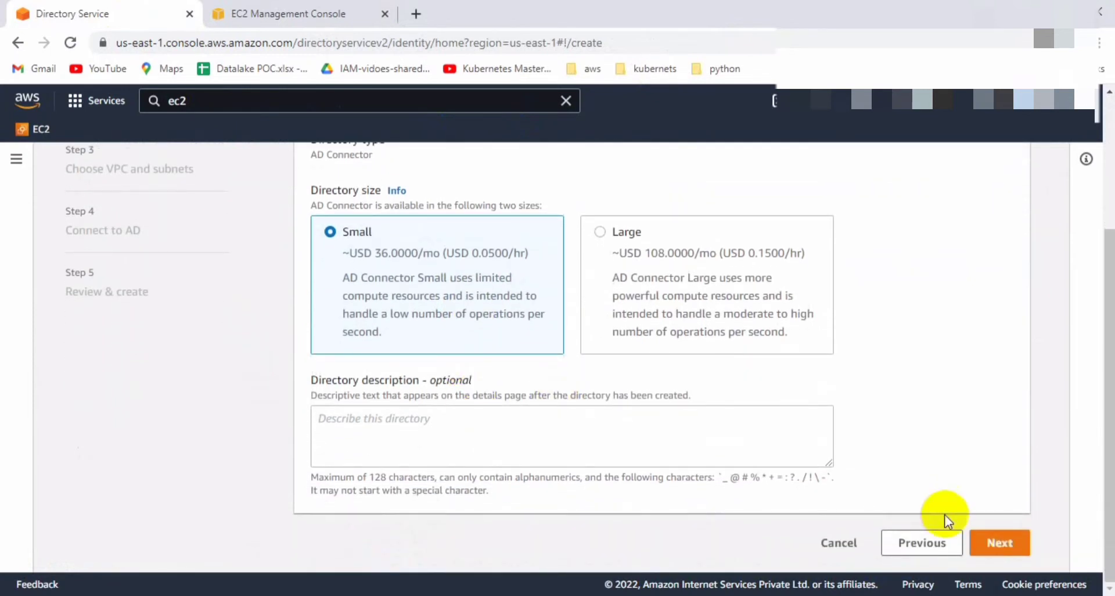
click(1018, 544)
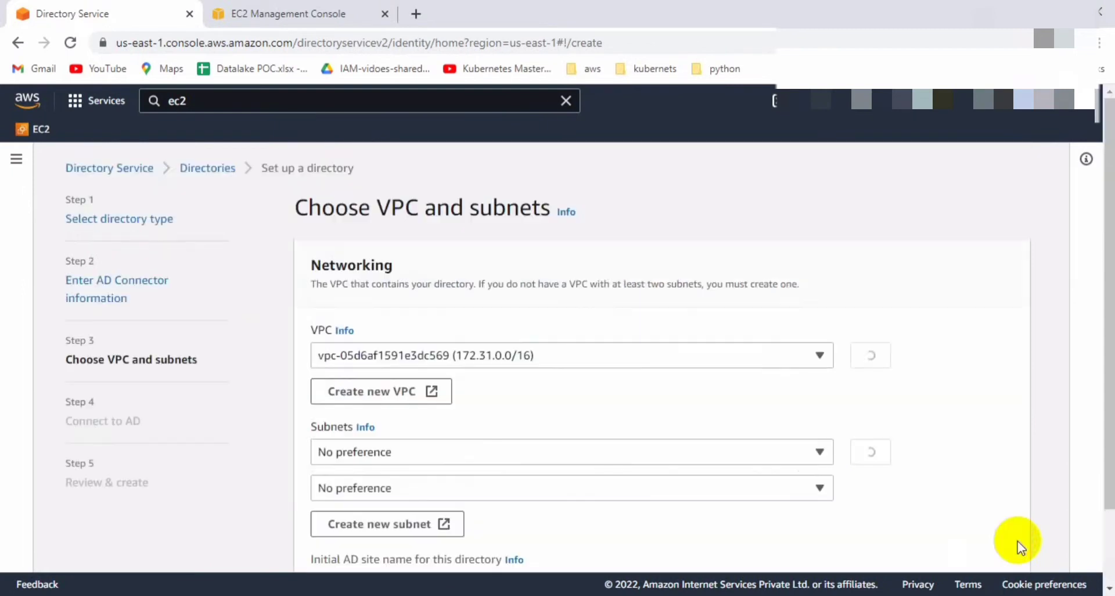
scroll(814, 449, down, 2)
click(1008, 546)
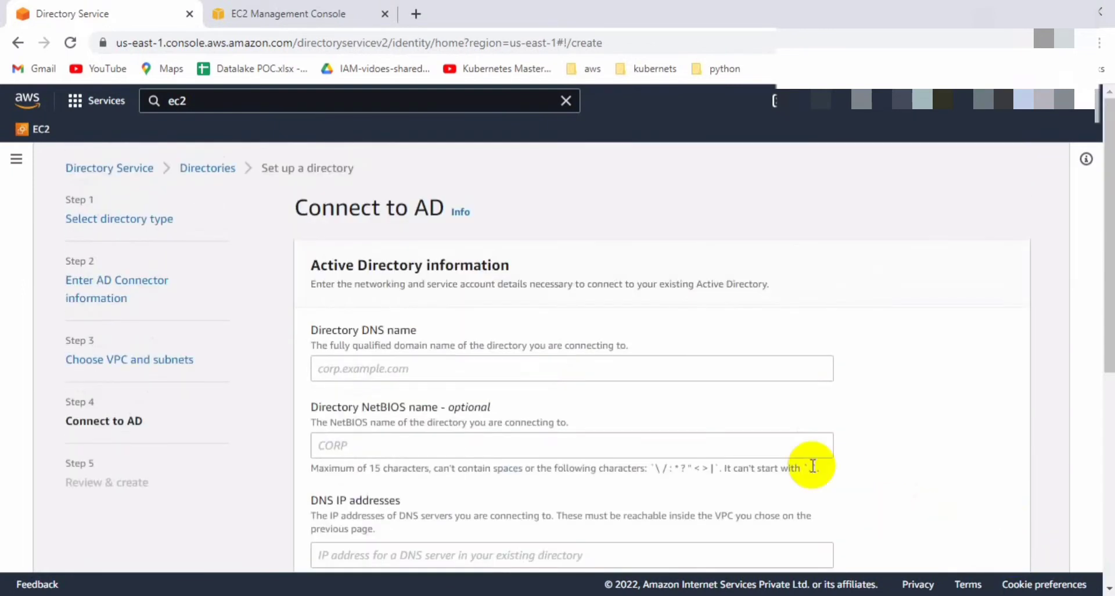
Enter ozone.com as the directory DNS name, confirming the domain name in the RDP session.
click(511, 371)
text(ozone)
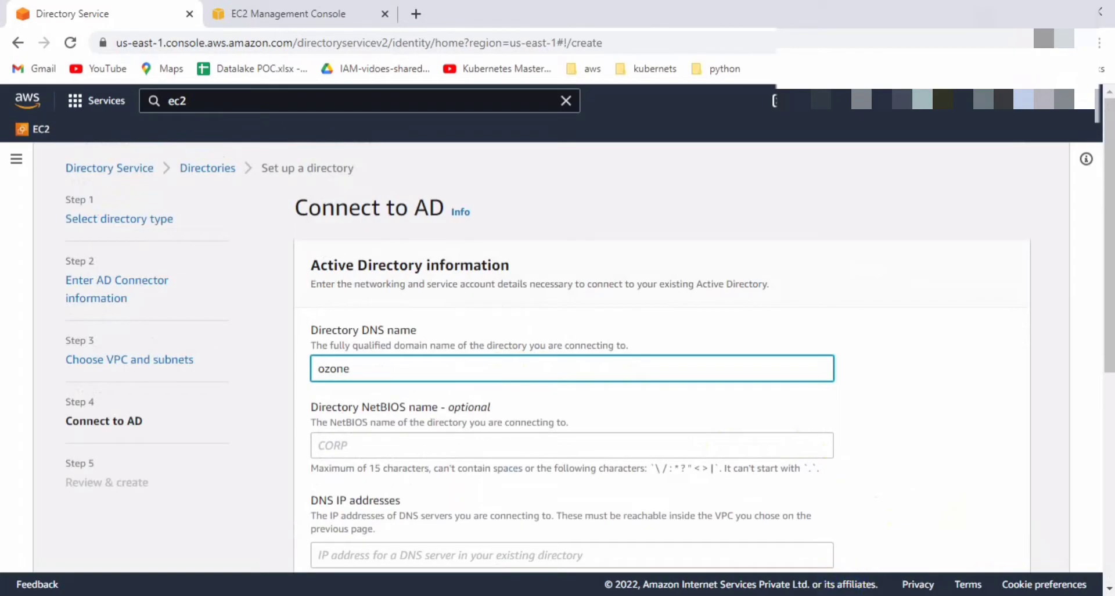
click(840, 595)
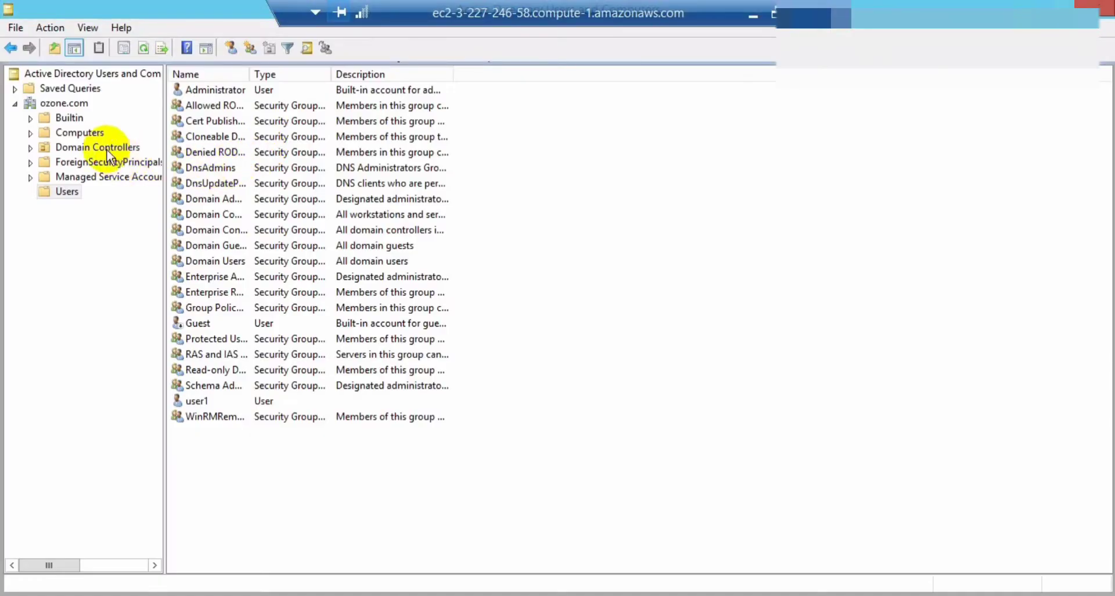
click(72, 107)
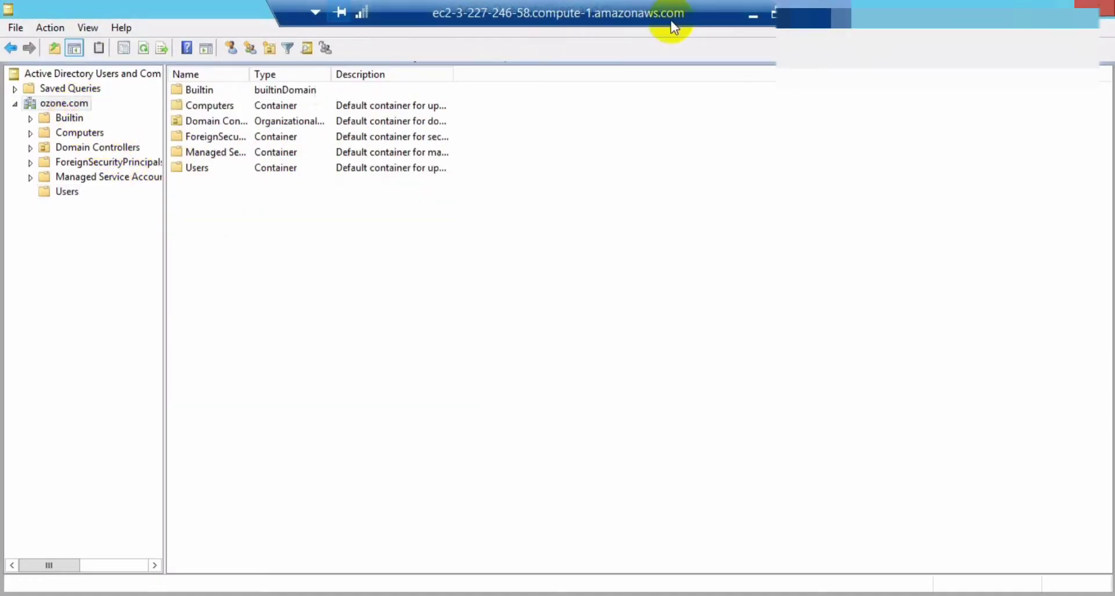
click(753, 15)
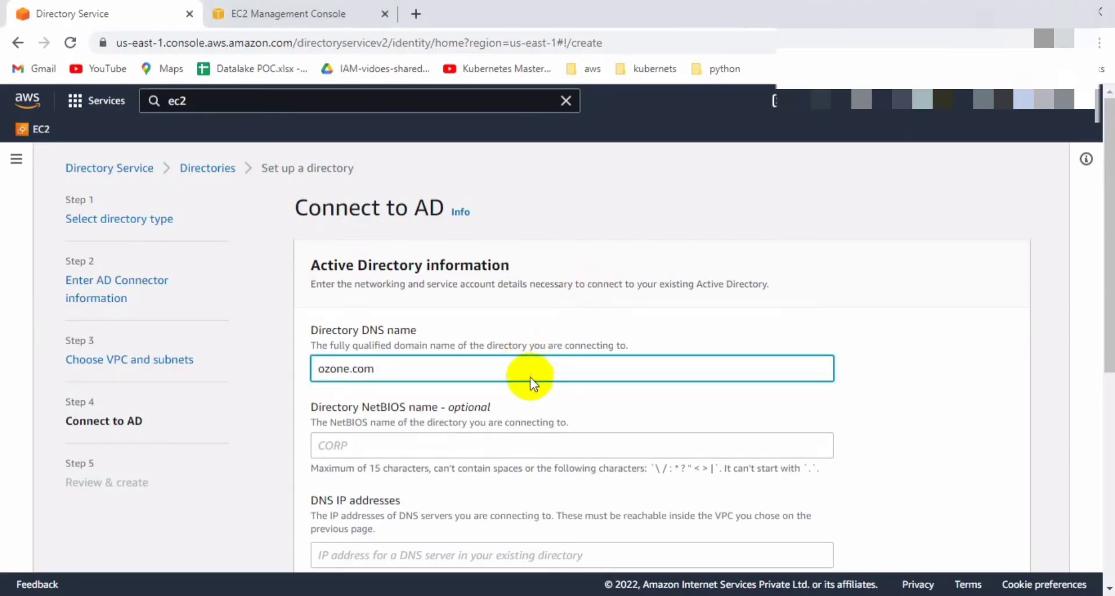
click(512, 441)
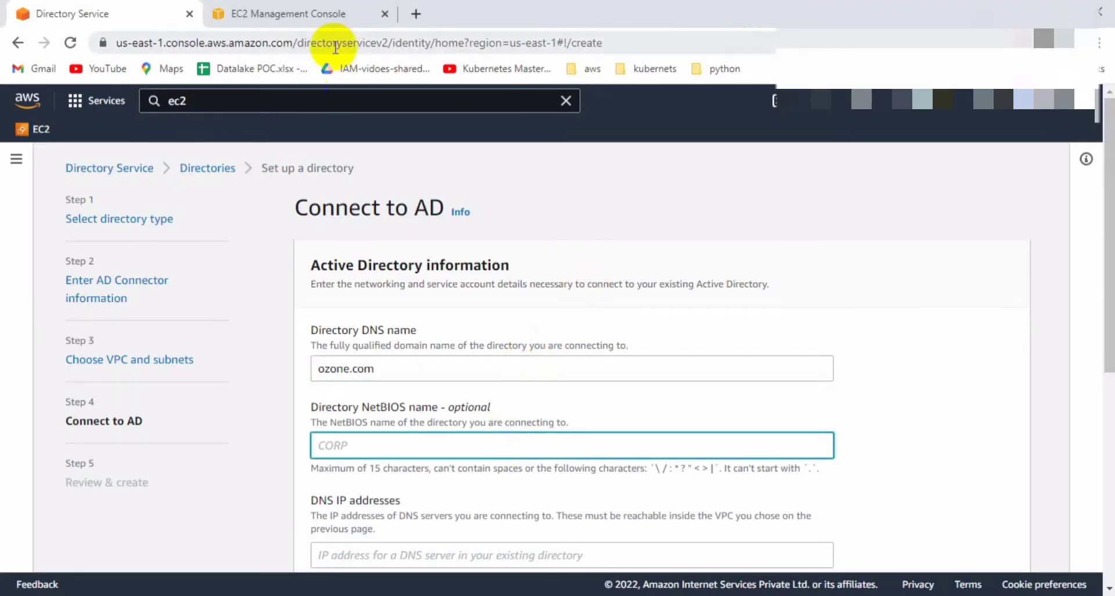
click(314, 24)
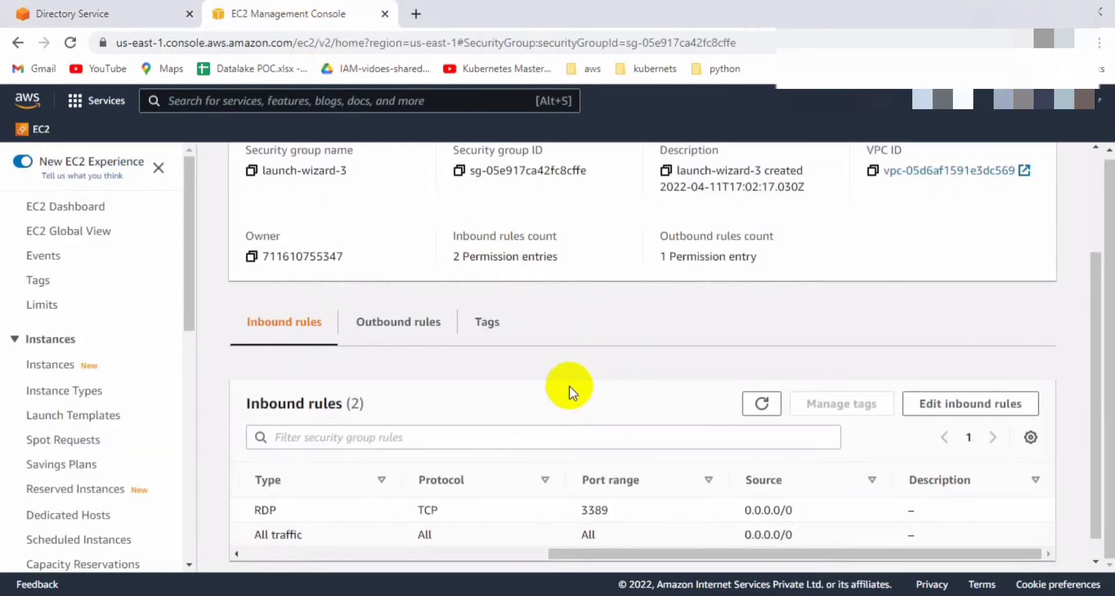
Copy the New AD Server instance's private IPv4 address 172.31.14.82 from the running instances.
scroll(569, 385, up, 3)
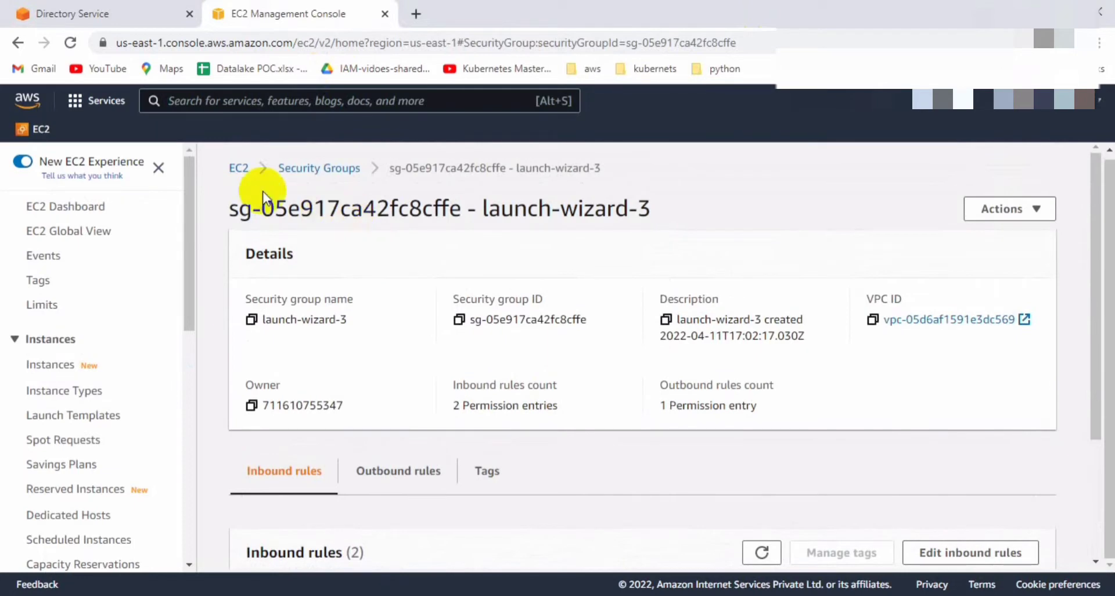
click(246, 177)
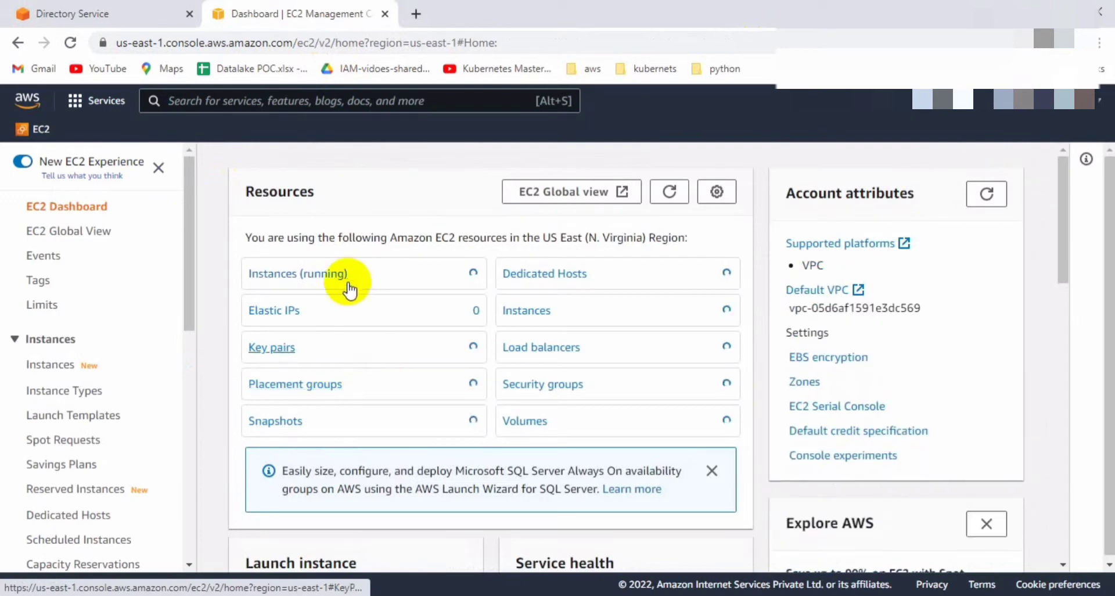
click(339, 277)
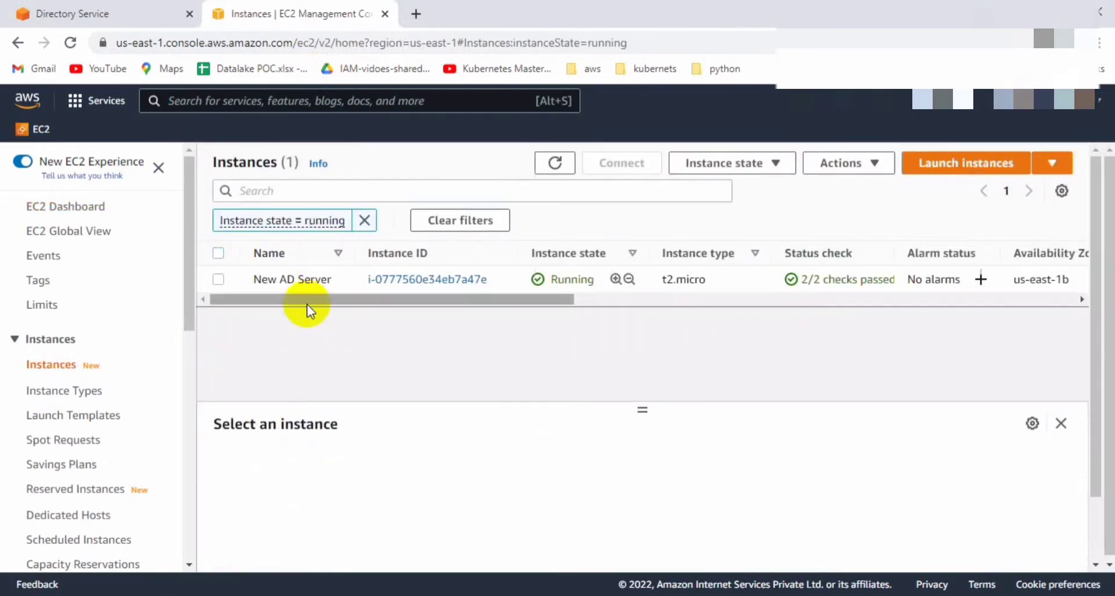
click(217, 280)
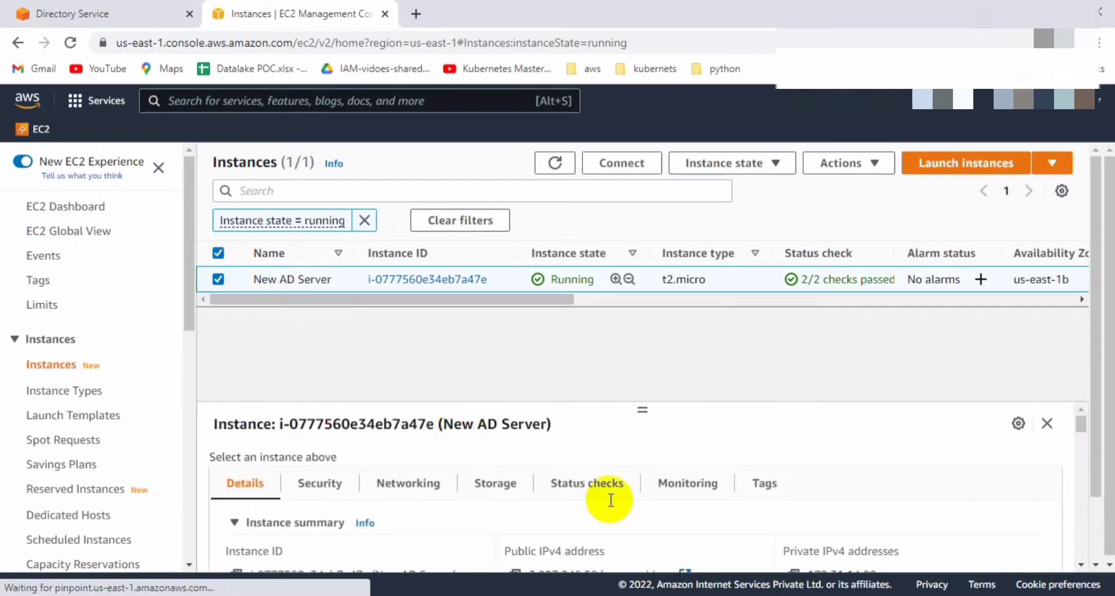
click(1082, 563)
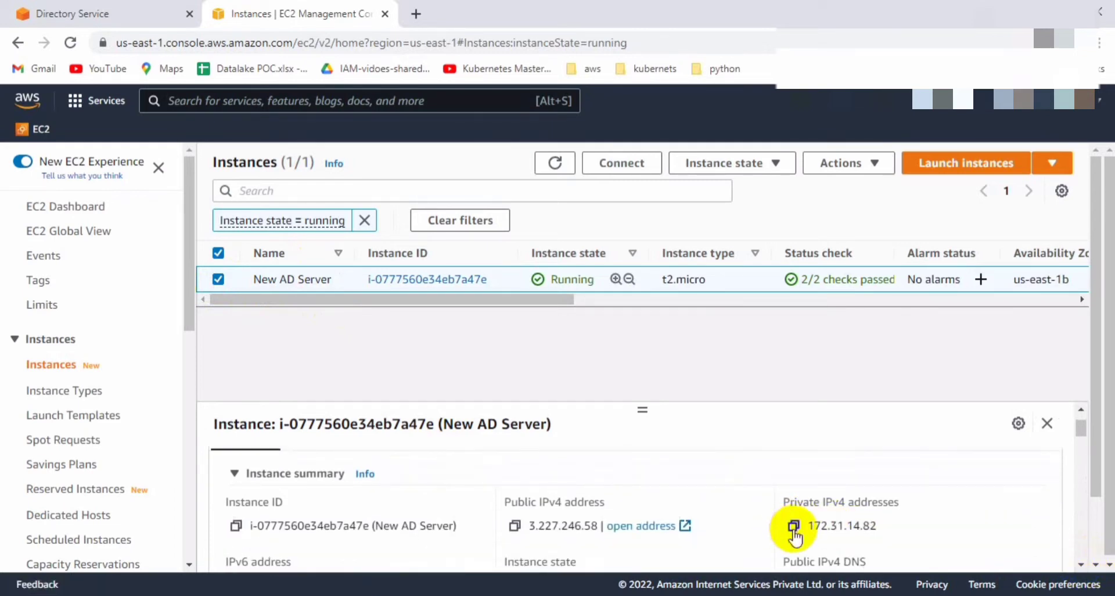
click(793, 526)
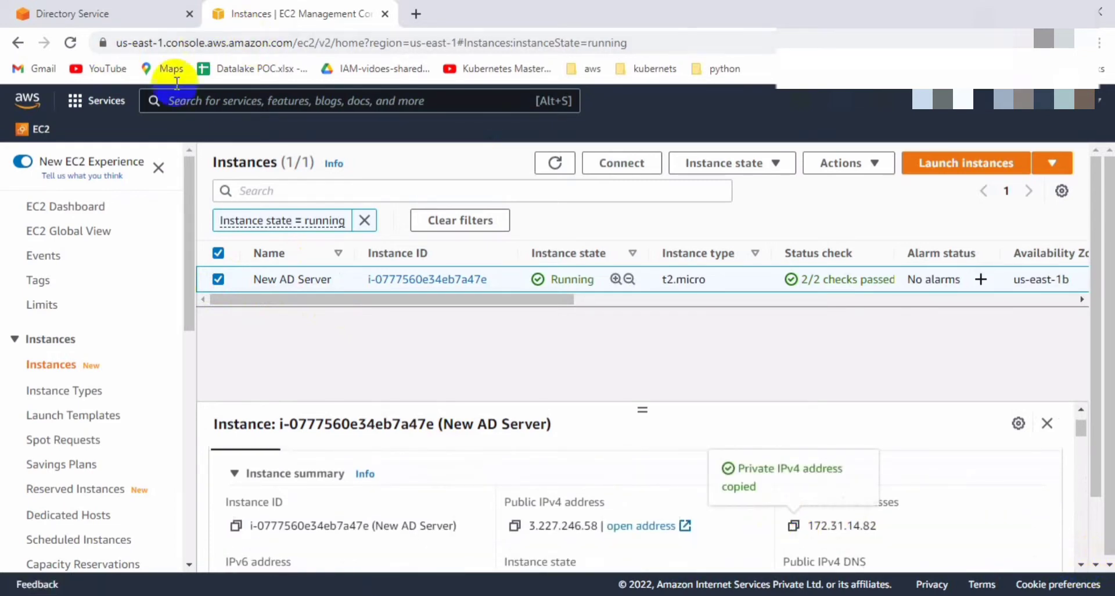
Paste 172.31.14.82 as the first DNS IP address for the ozone.com connector.
click(124, 8)
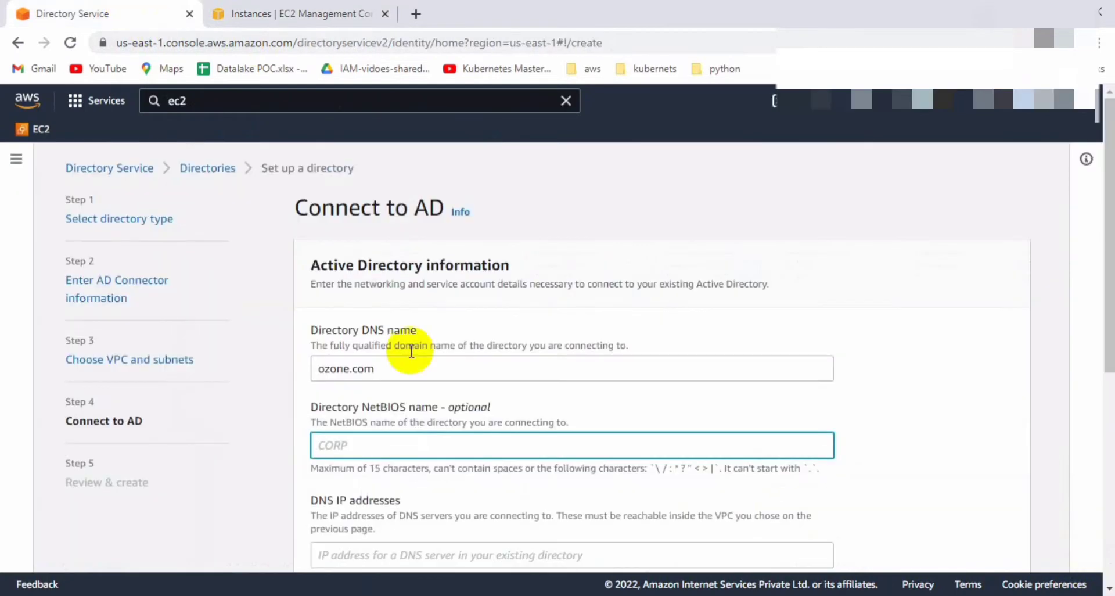
scroll(384, 482, down, 1)
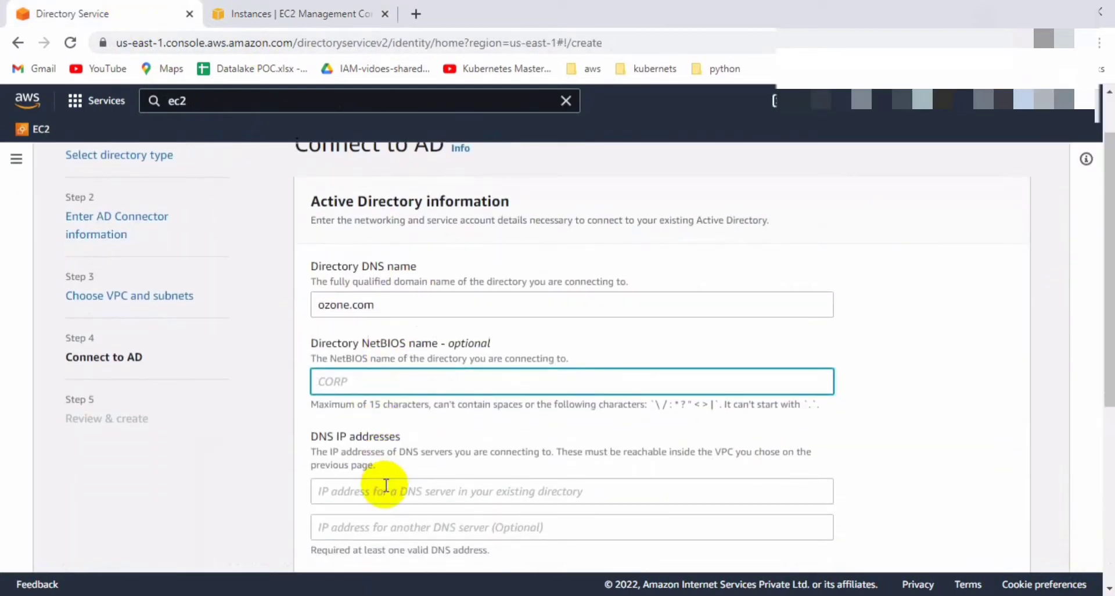
click(381, 489)
key(ctrl+v)
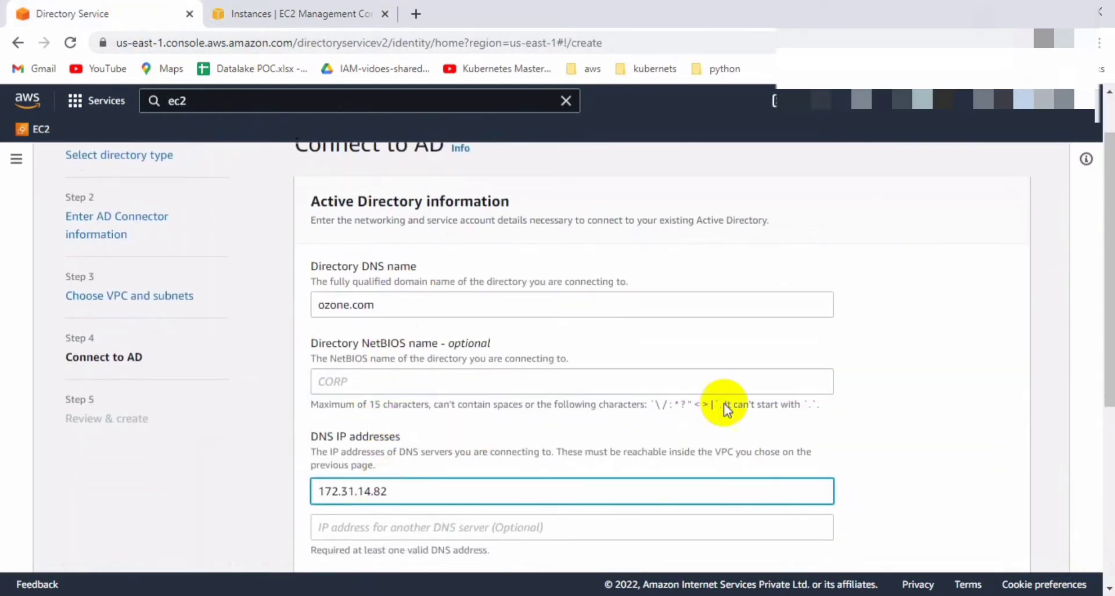
click(895, 429)
scroll(895, 430, down, 5)
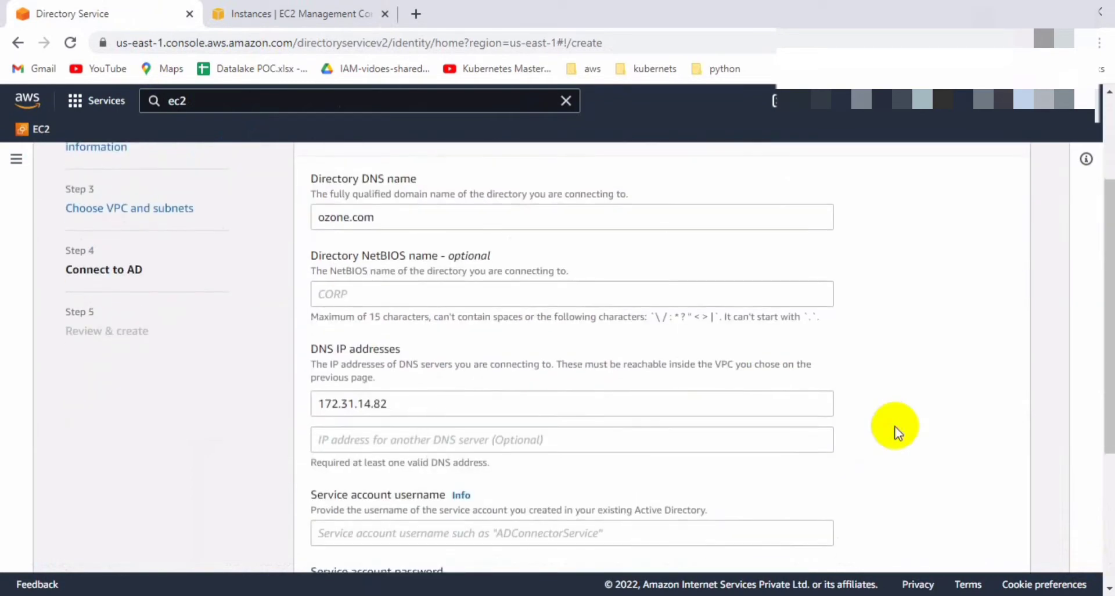
Enter Administrator as the service account username and type its password twice.
click(618, 338)
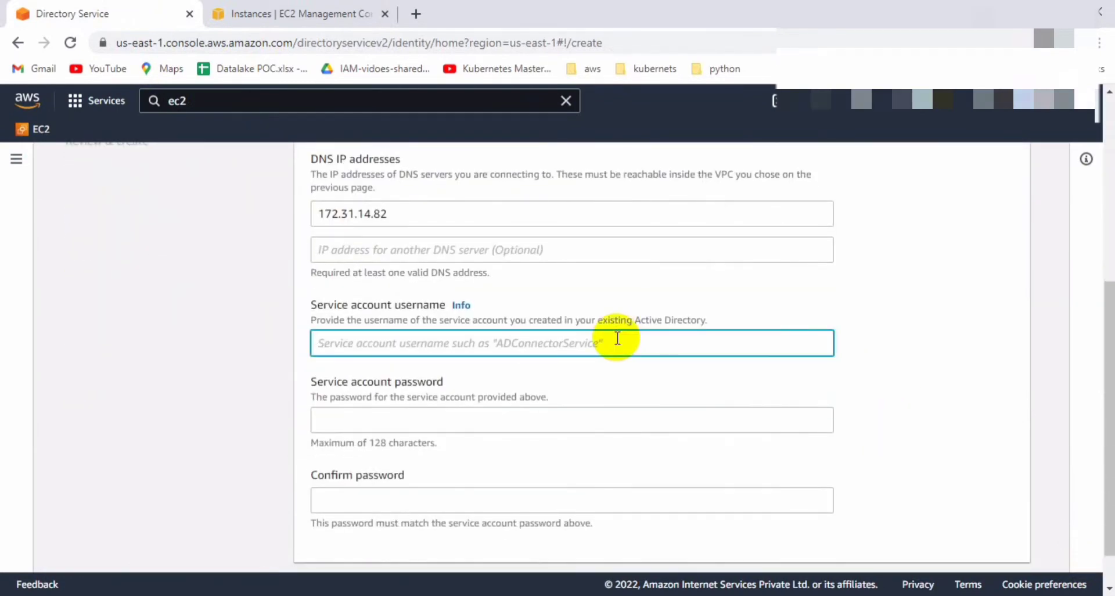
text(Administrator)
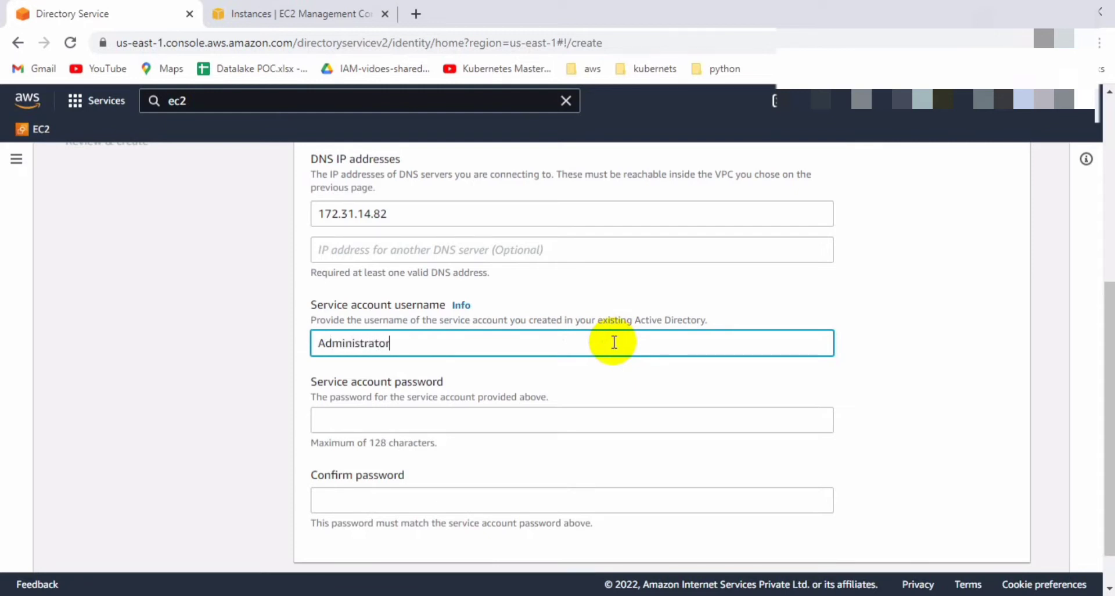
key(Tab)
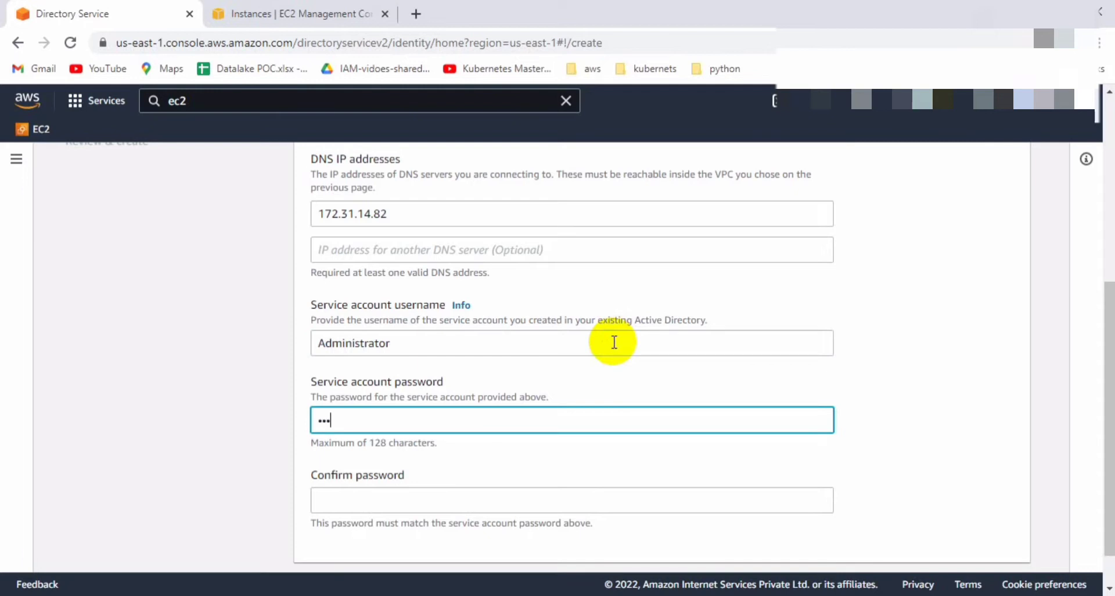
key(Tab)
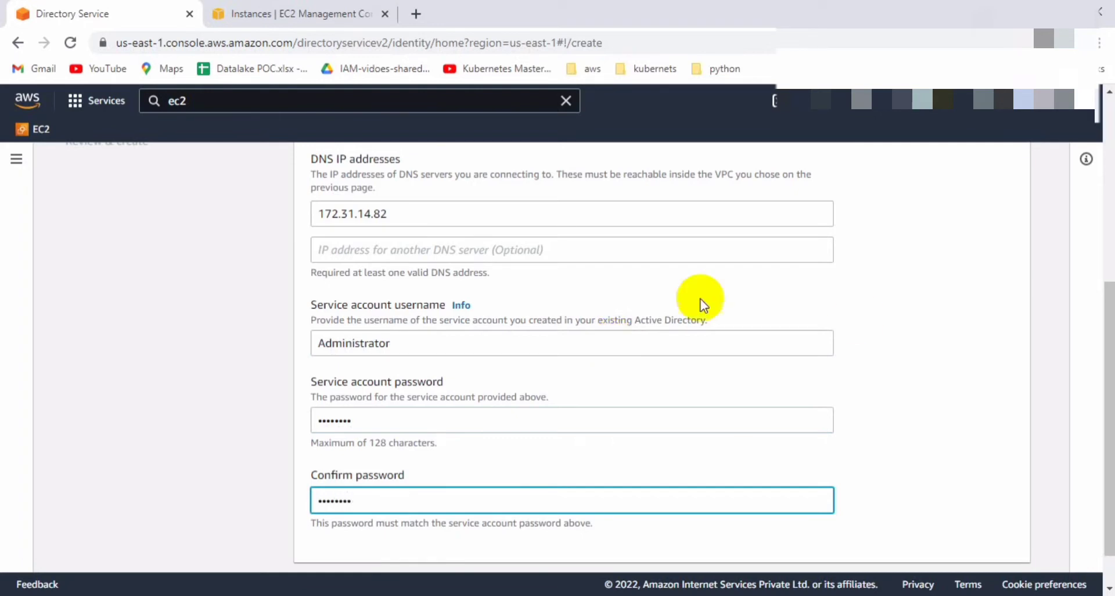
click(918, 352)
Review the connector settings and create the AD Connector directory.
scroll(918, 356, down, 1)
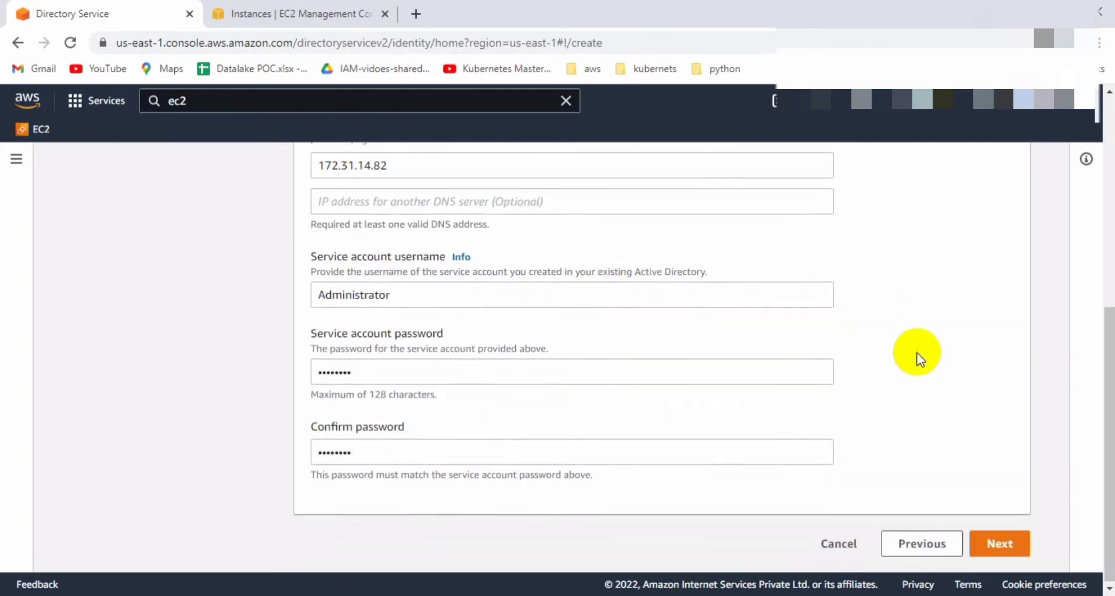
click(991, 544)
scroll(902, 400, down, 5)
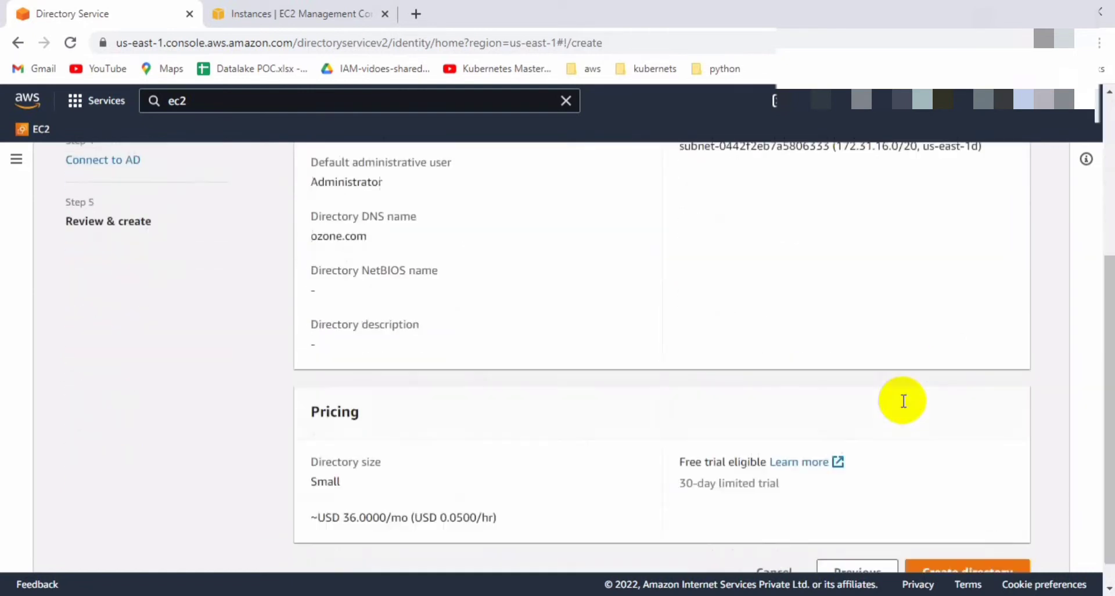
right_click(901, 401)
click(958, 541)
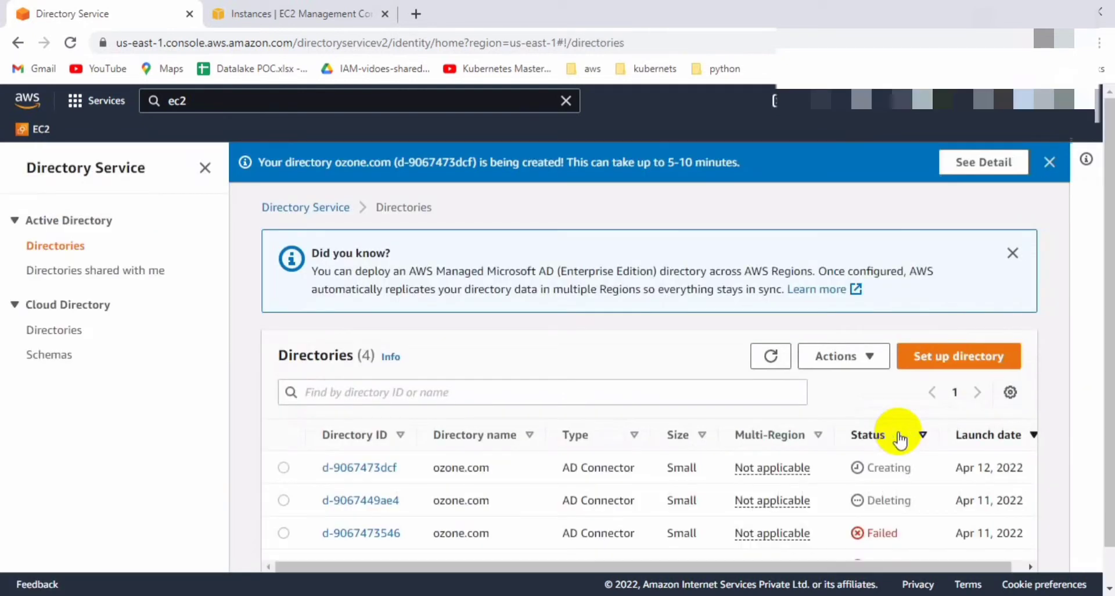
Highlight the new connector d-9067473dcf and its 5–10 minute creation notice.
scroll(900, 440, down, 1)
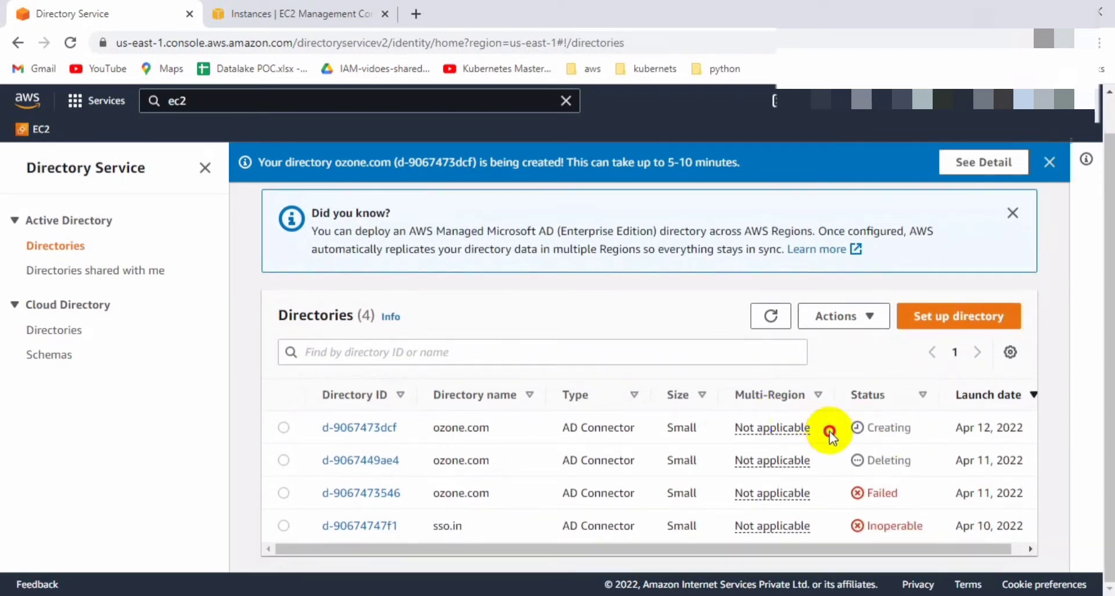
drag(829, 431, 607, 427)
drag(743, 162, 425, 169)
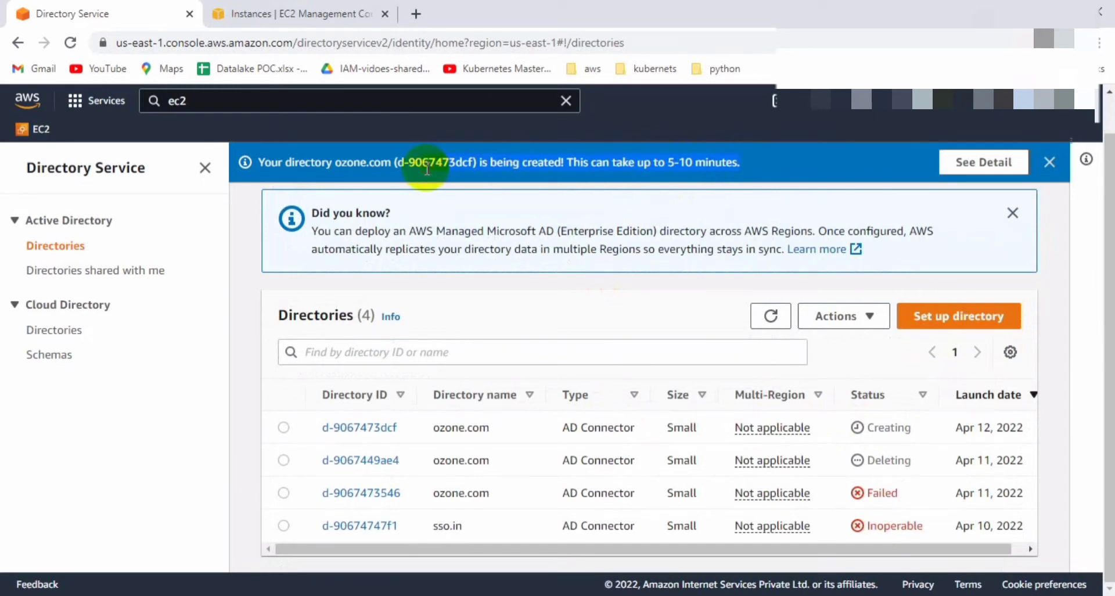
drag(413, 424, 347, 428)
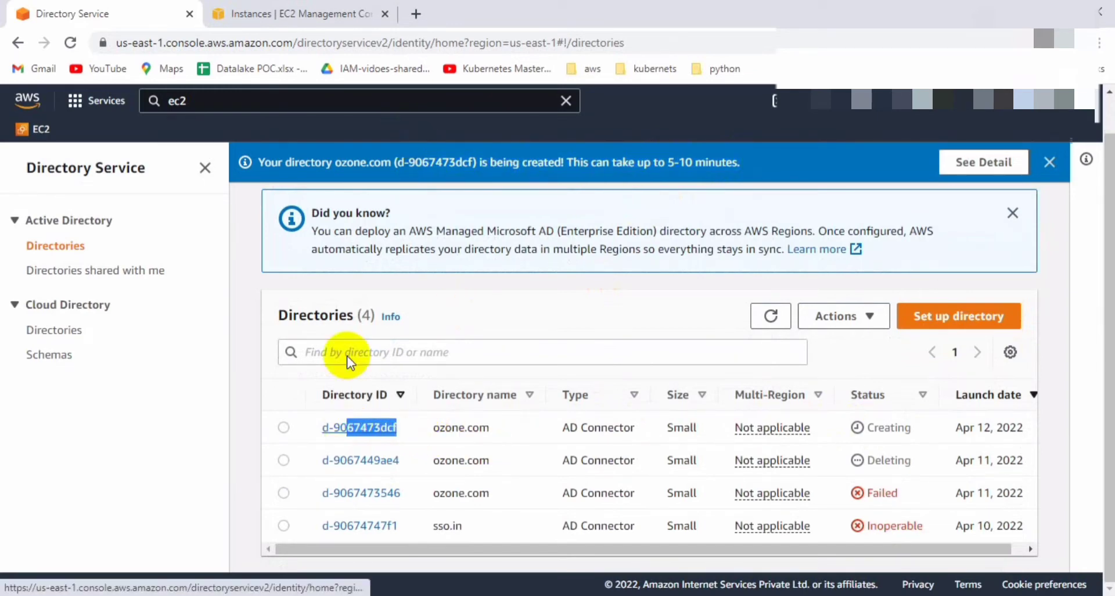
Replace the previous 'ec2' console search with 'iam'.
click(372, 100)
key(BackSpace)
key(BackSpace)
key(BackSpace)
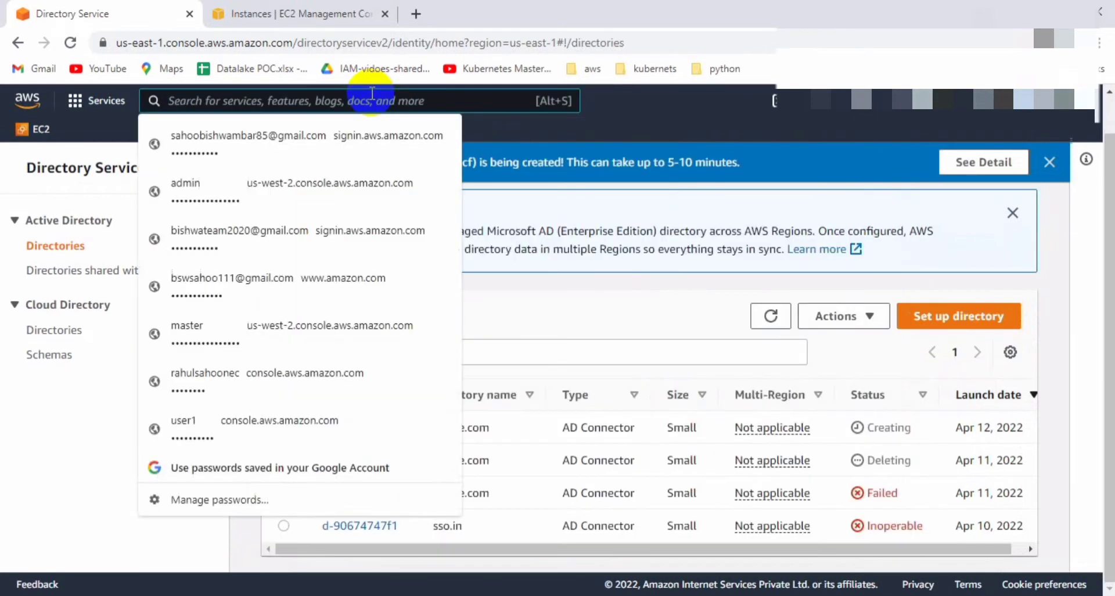
text(iam)
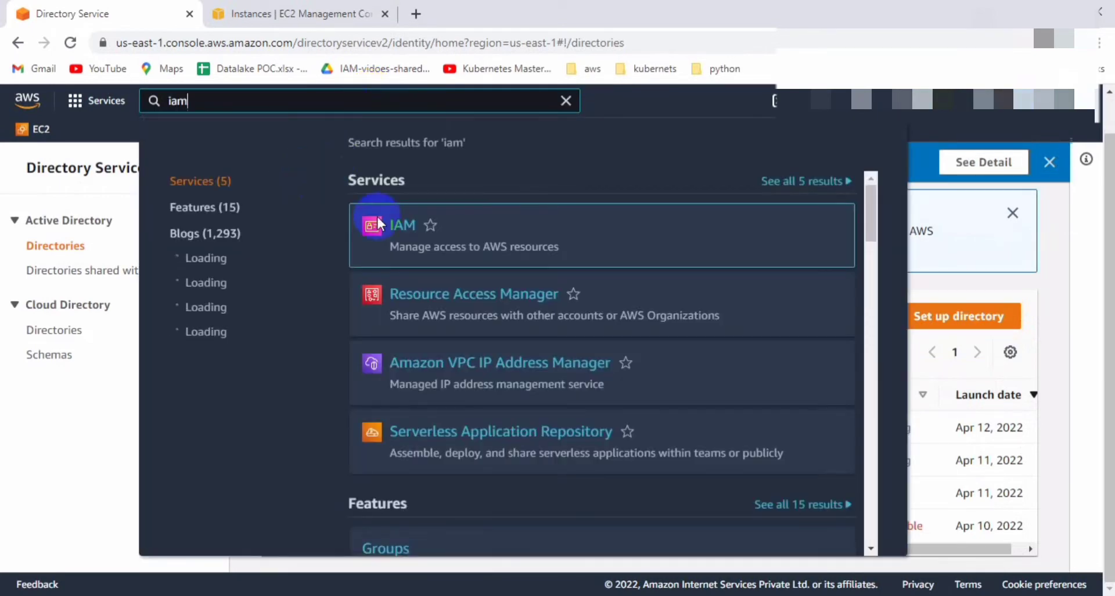
Open IAM in a new browser tab, go to Roles, and start creating a role.
right_click(409, 234)
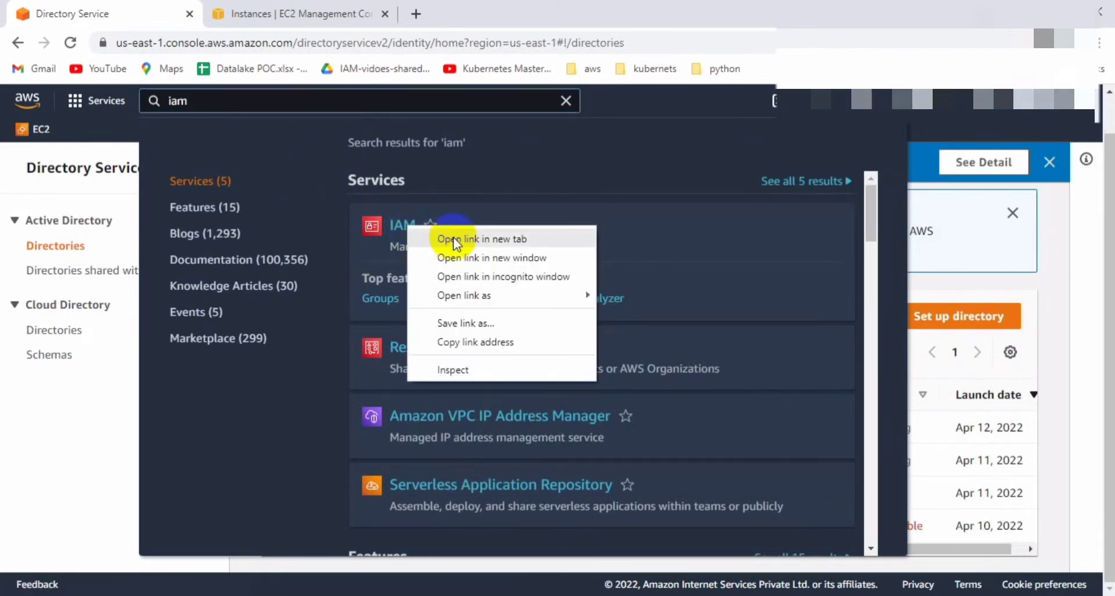
click(453, 237)
click(481, 10)
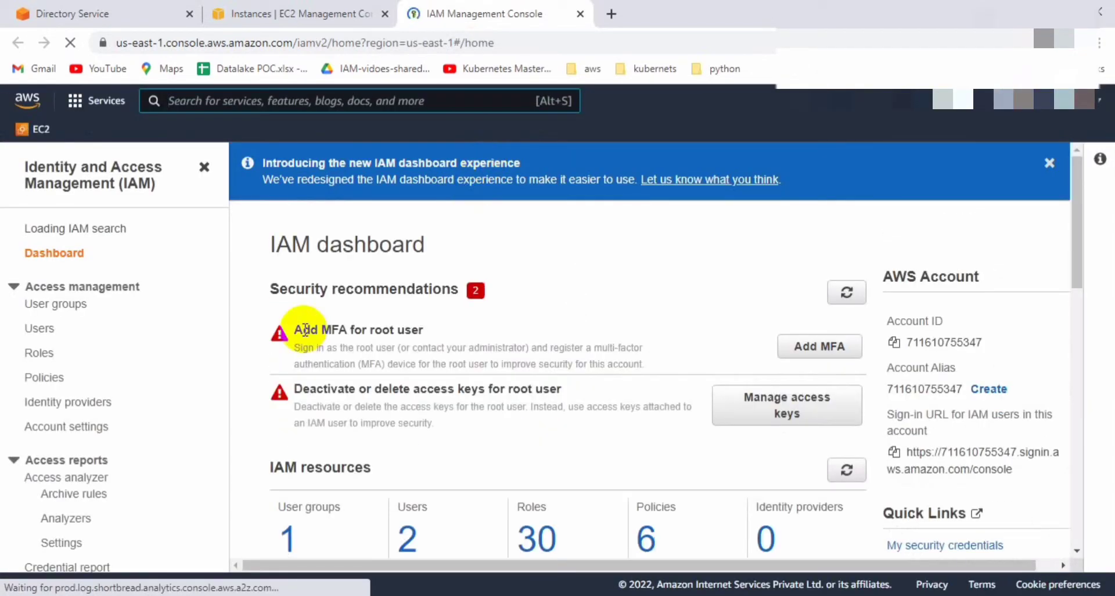
click(48, 365)
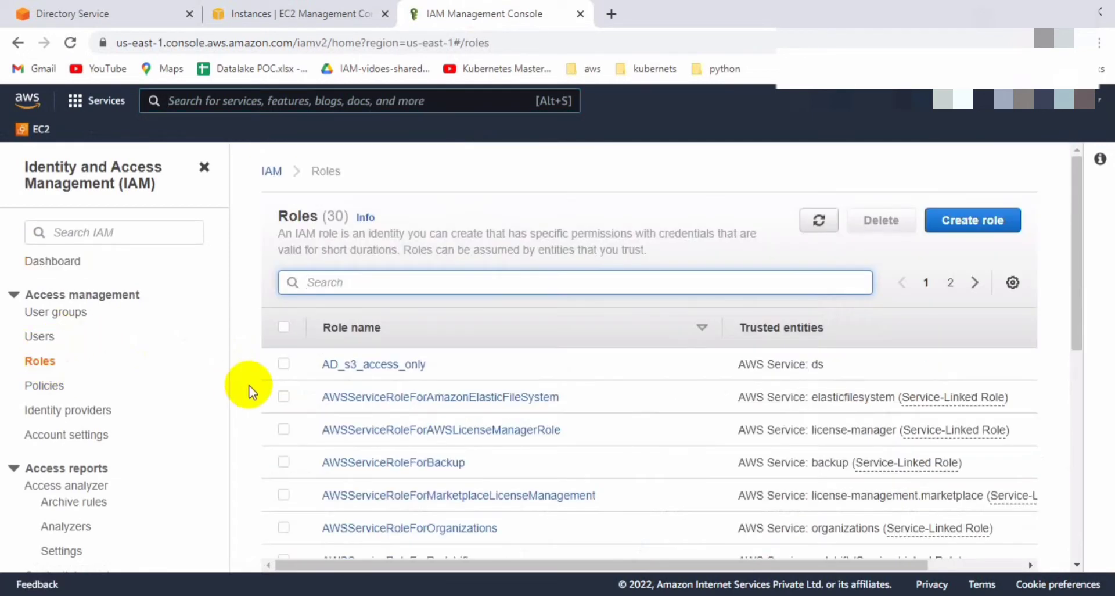
click(975, 232)
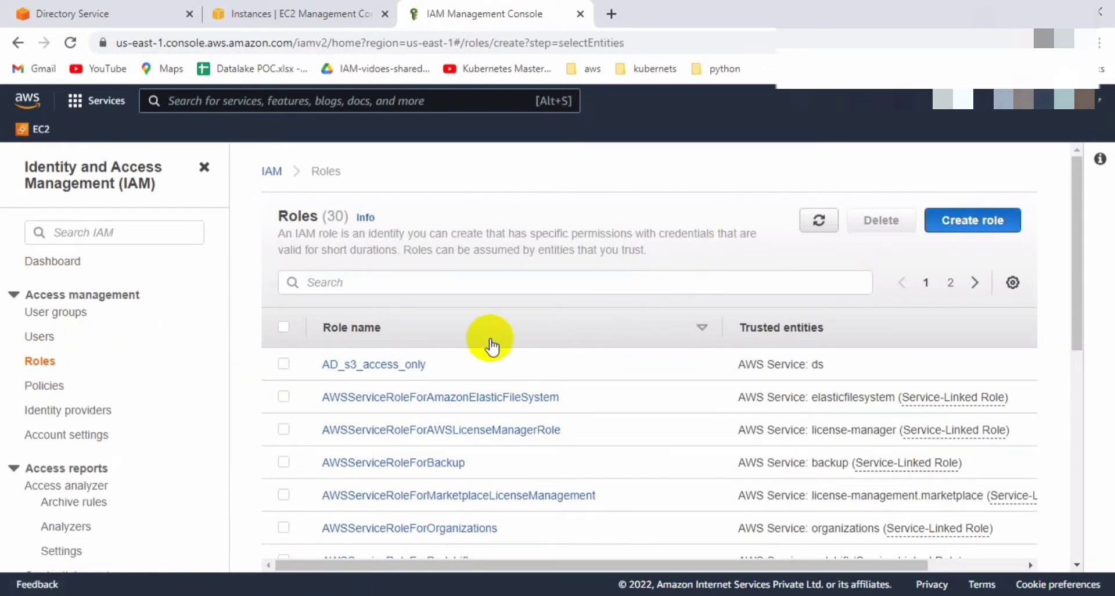
Choose Directory Service as the new role's trusted use case and continue to permissions.
click(972, 231)
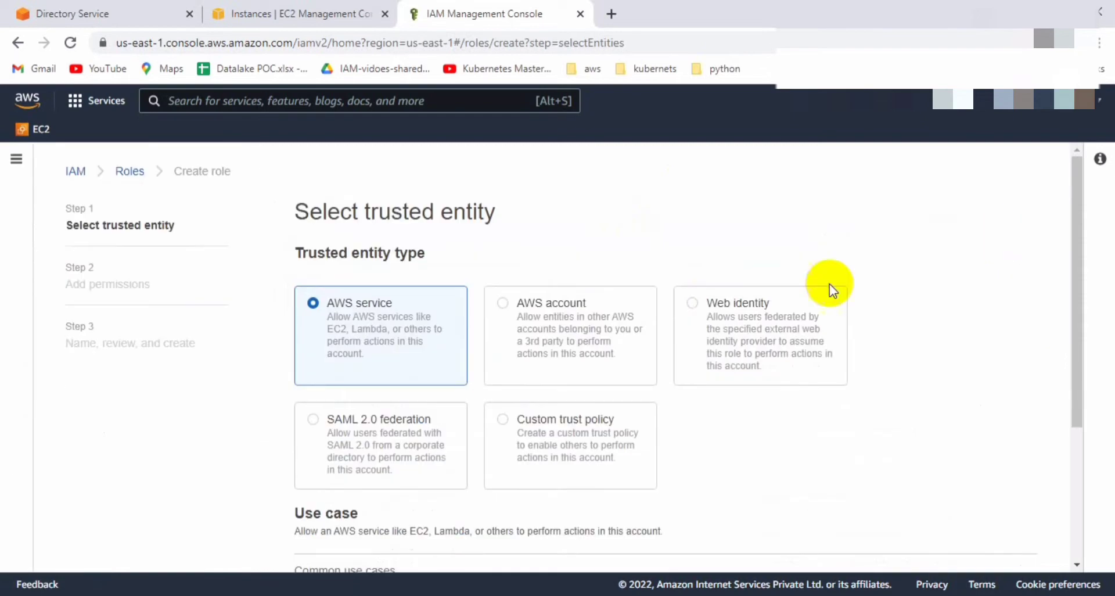
scroll(523, 452, down, 4)
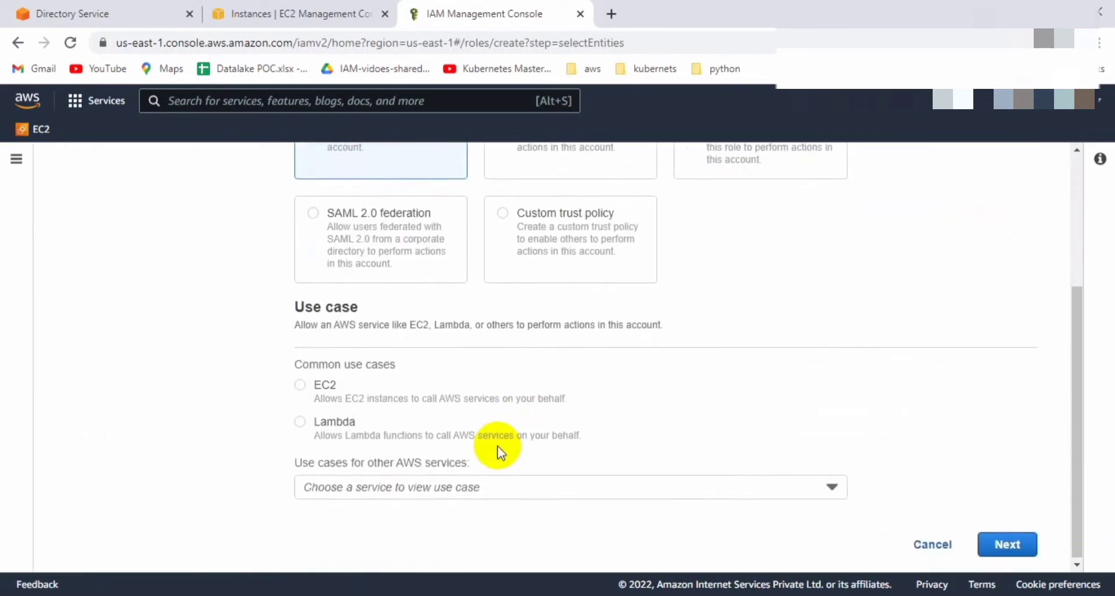
click(476, 486)
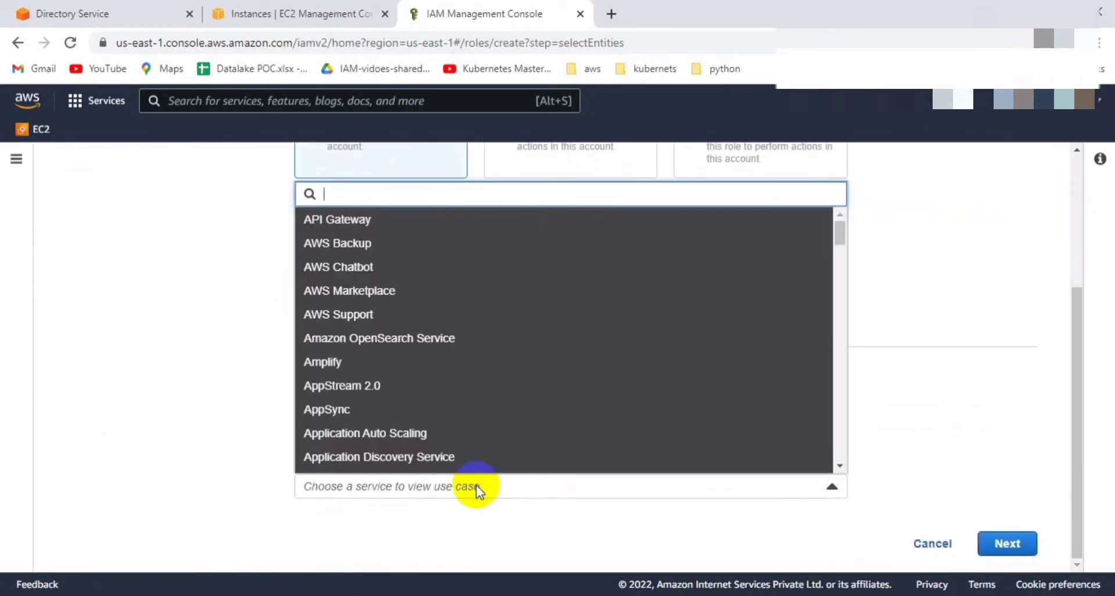
text(direc)
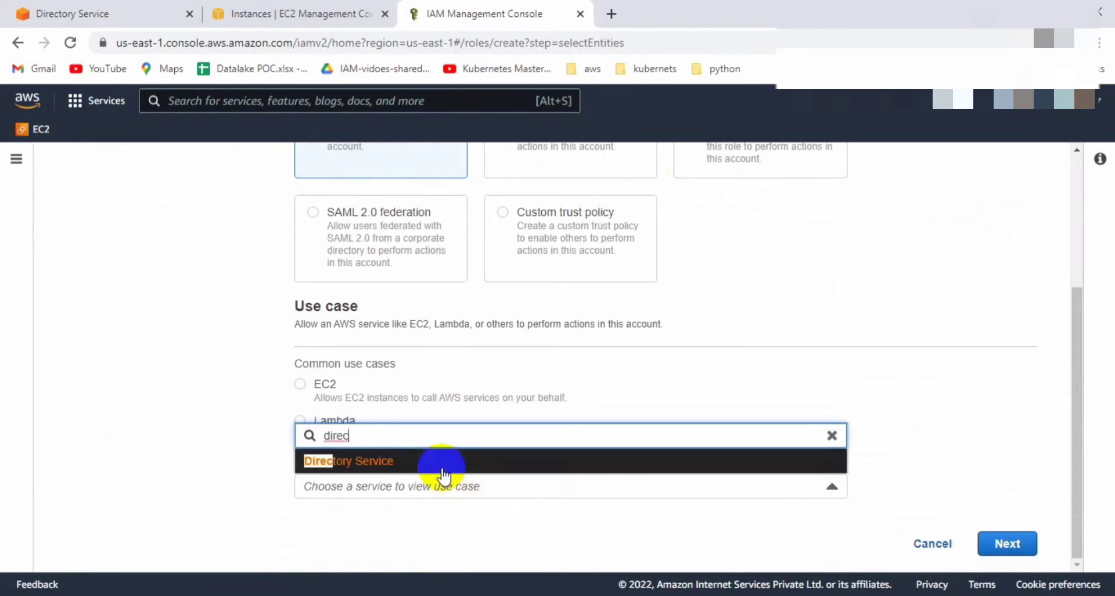
click(443, 469)
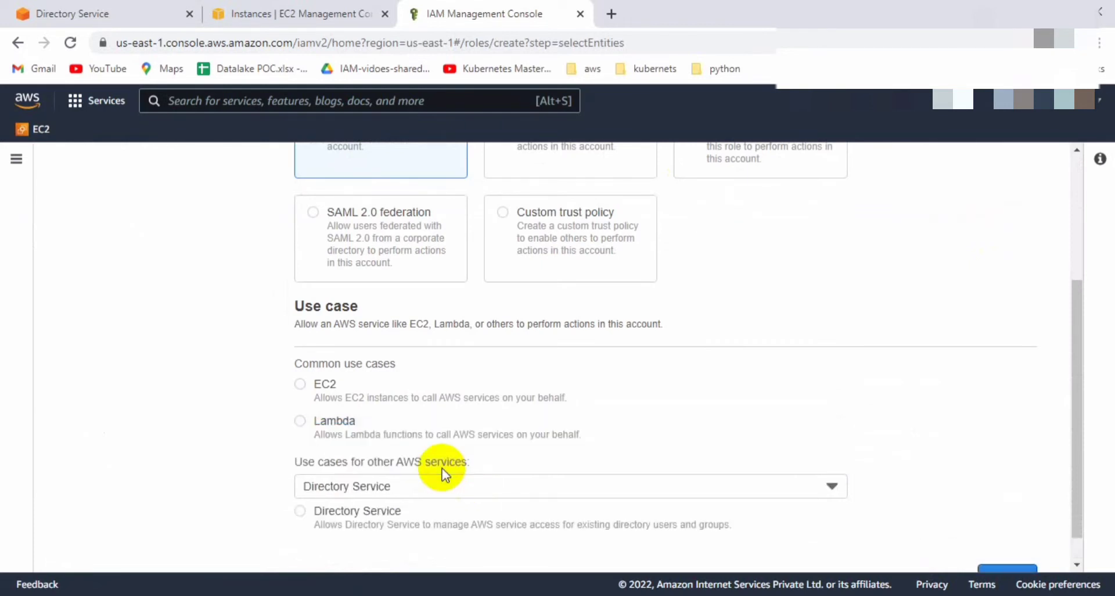
click(299, 511)
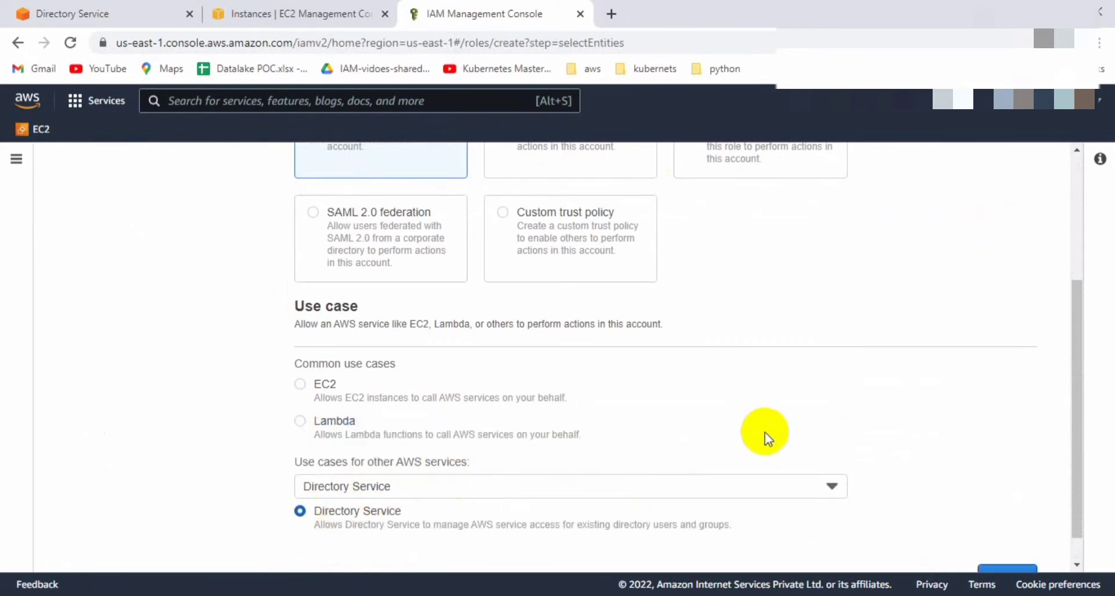
scroll(928, 399, down, 1)
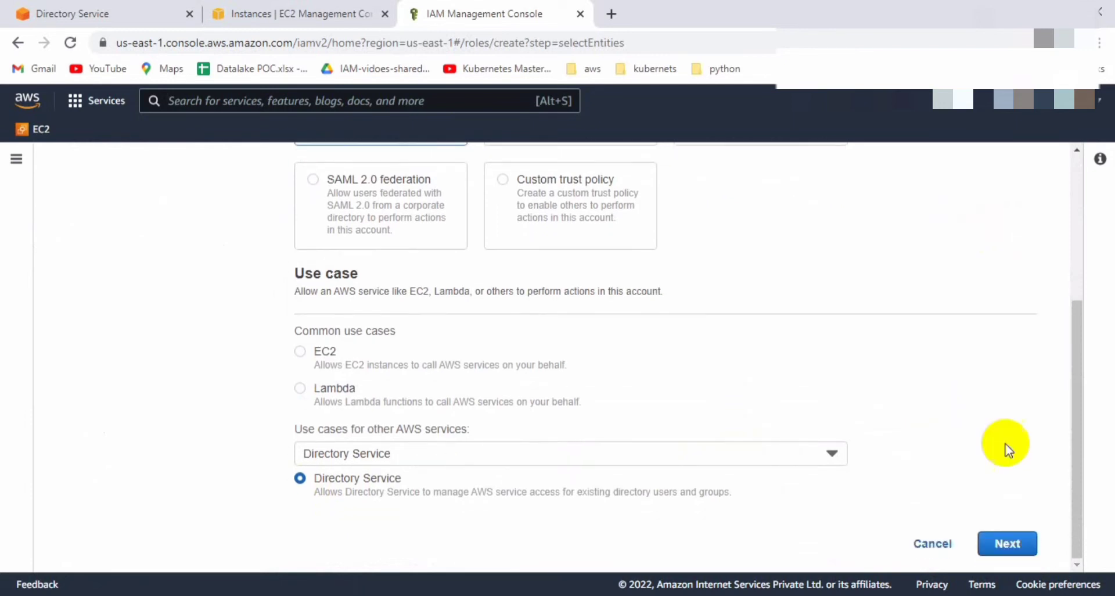
click(1021, 552)
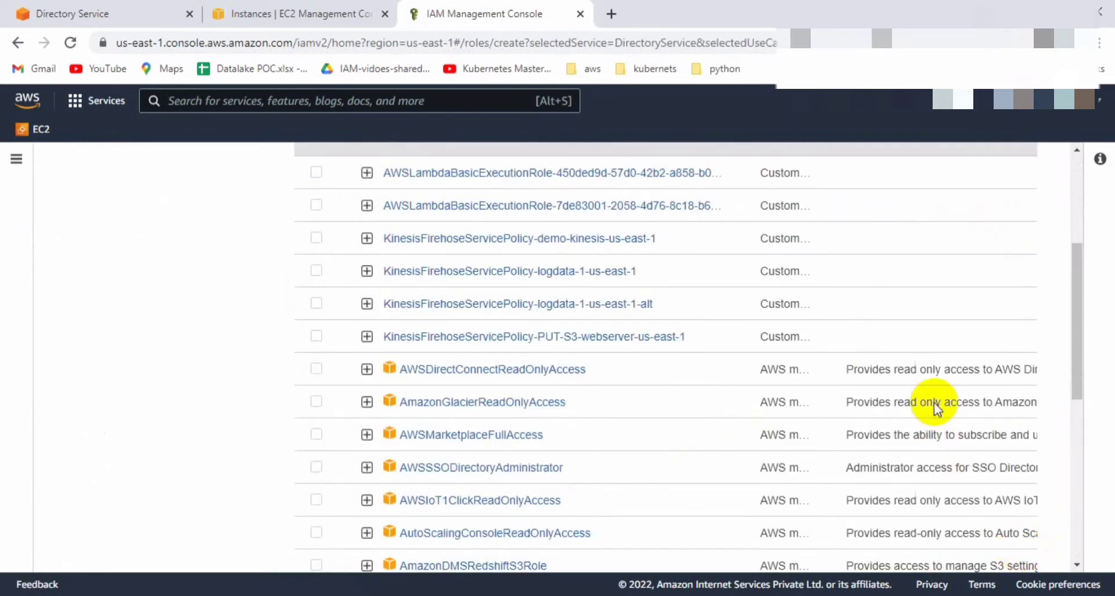
scroll(934, 402, up, 4)
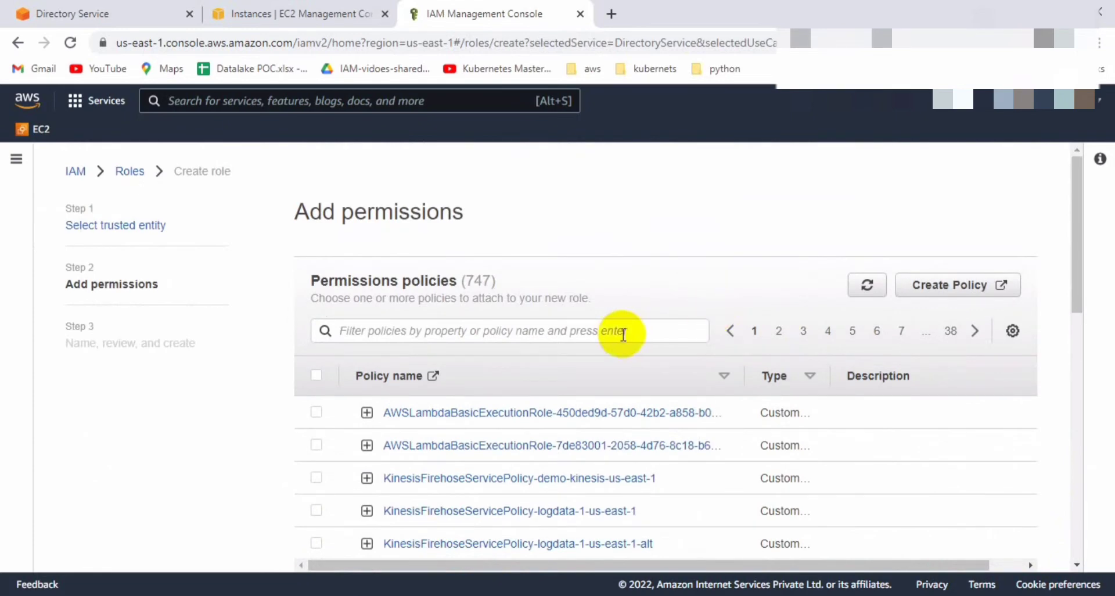
Filter policies by 'ec2', attach AmazonEC2ReadOnlyAccess to the role, and continue.
click(623, 332)
text(ec)
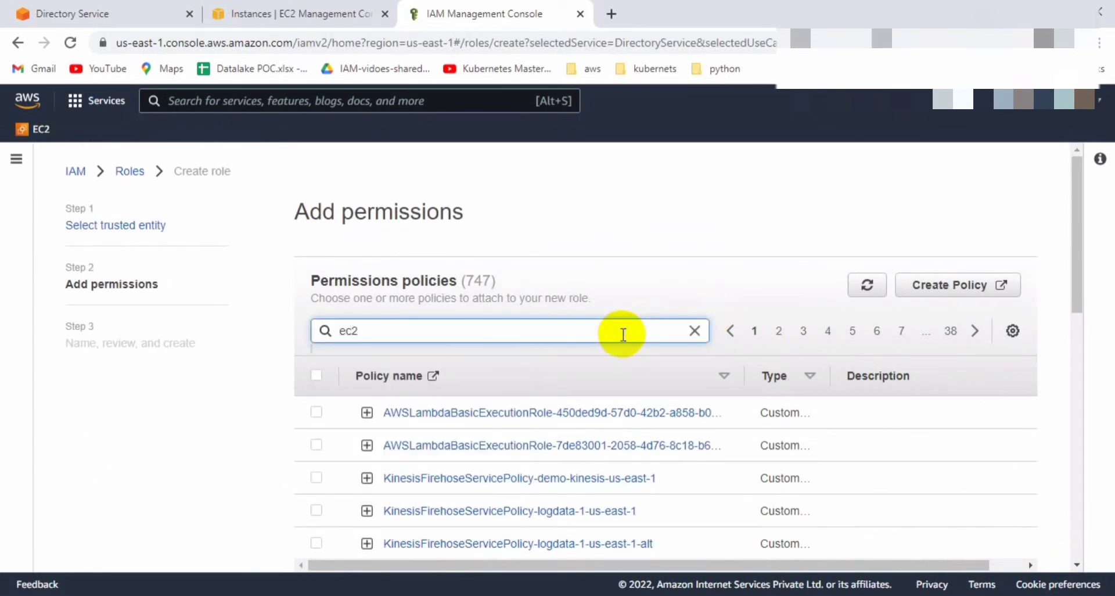
text(2)
key(Return)
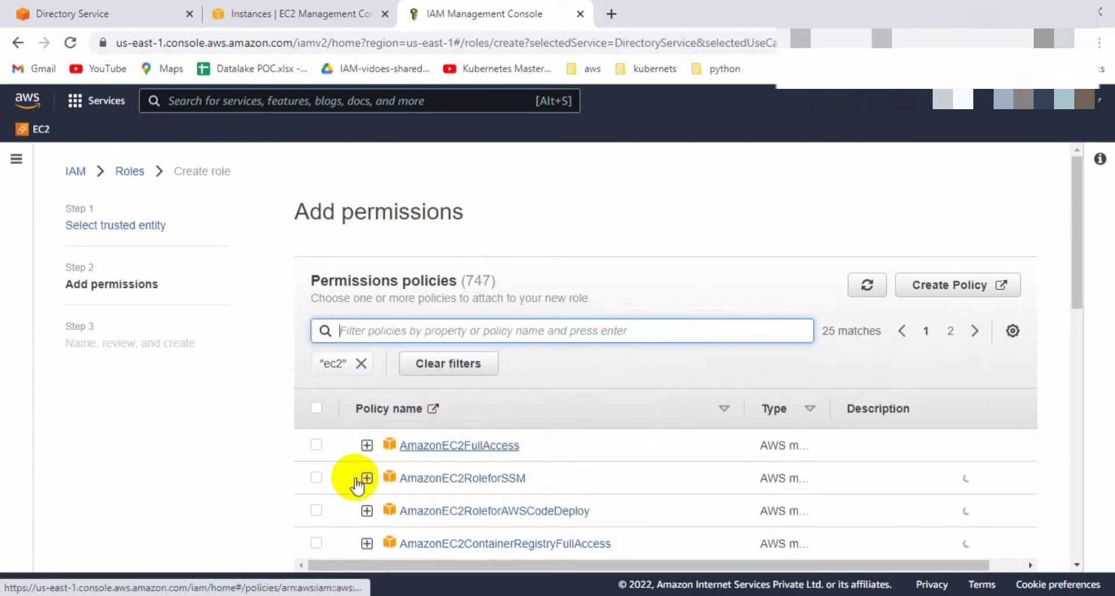
scroll(335, 500, down, 2)
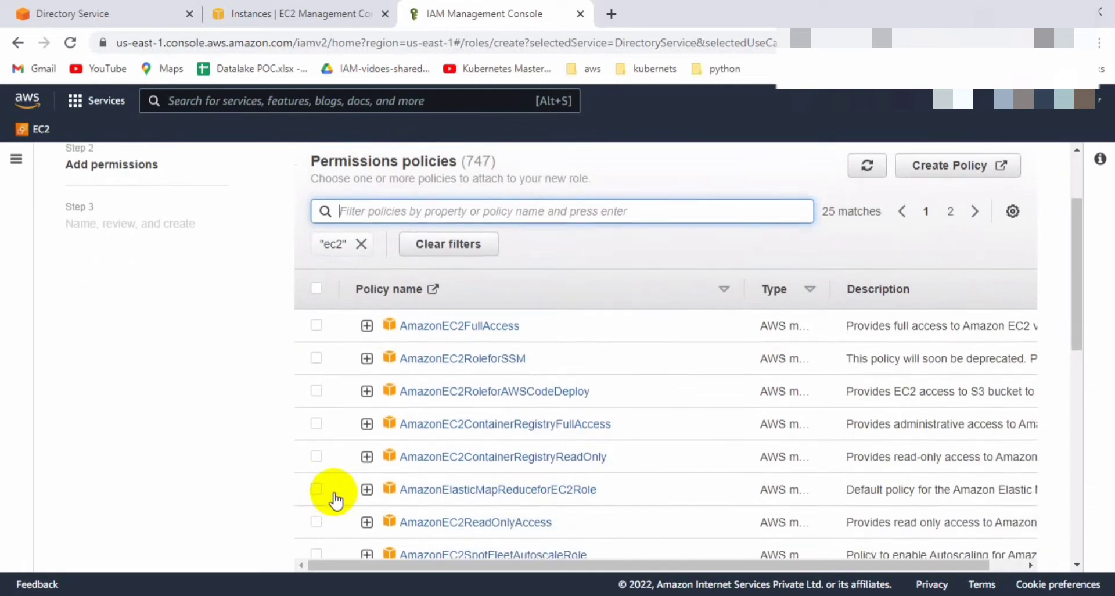
scroll(332, 495, down, 2)
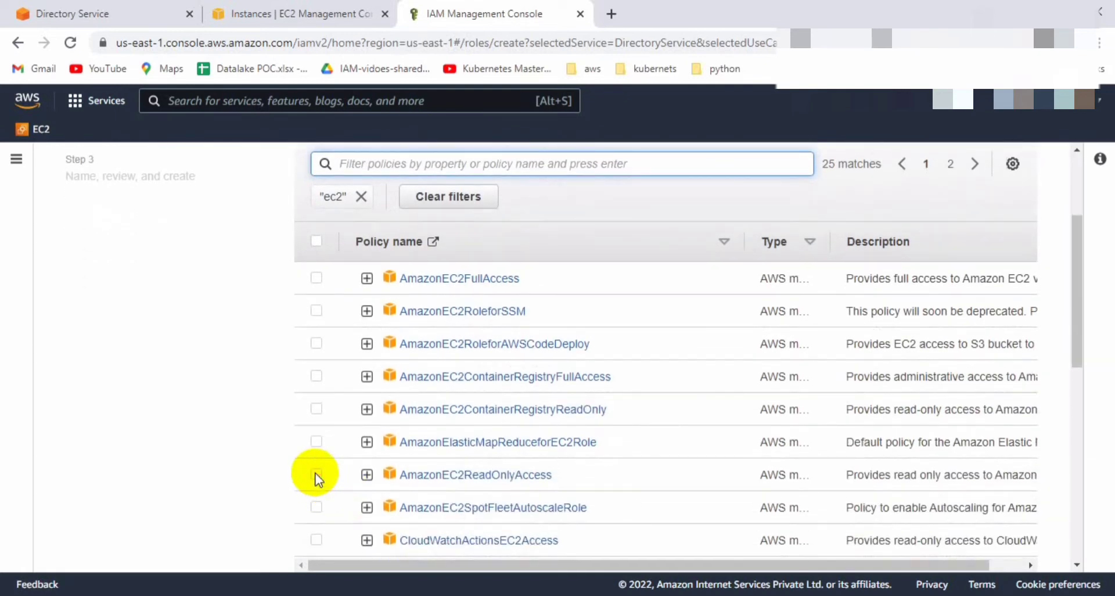
click(316, 474)
scroll(244, 463, down, 4)
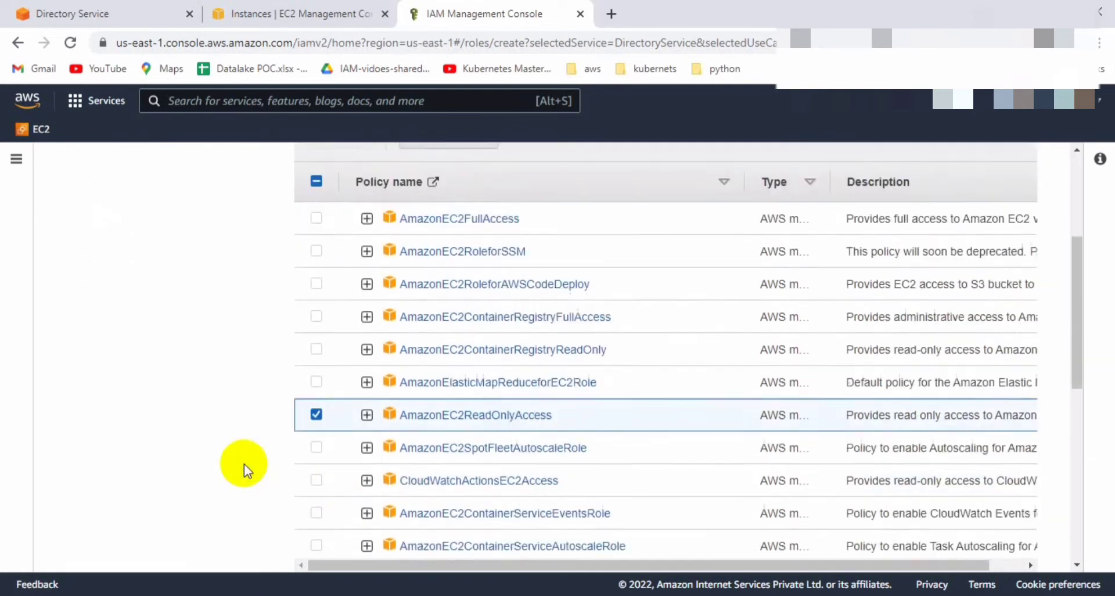
scroll(799, 415, down, 6)
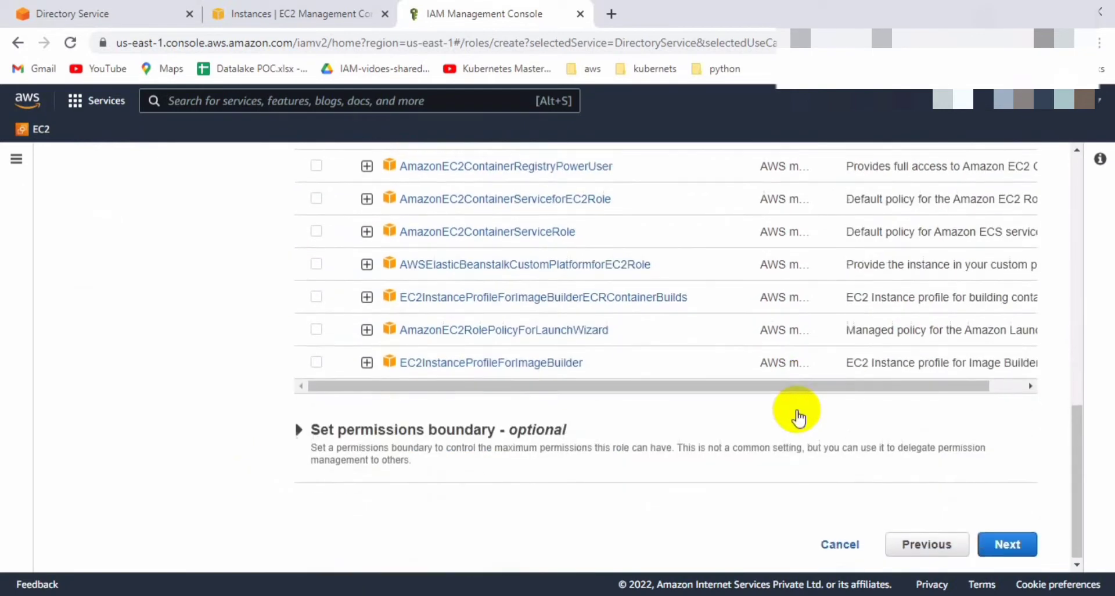
click(1018, 544)
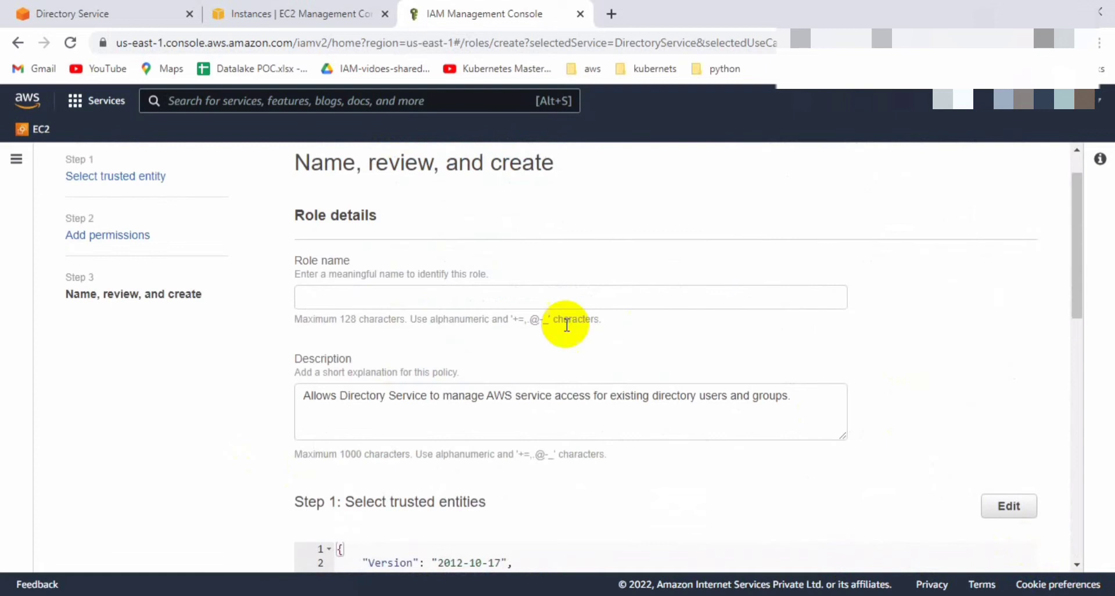
Name the role AD_ec2_read_only, create it, and confirm it appears among the 31 roles.
click(520, 298)
text(AD)
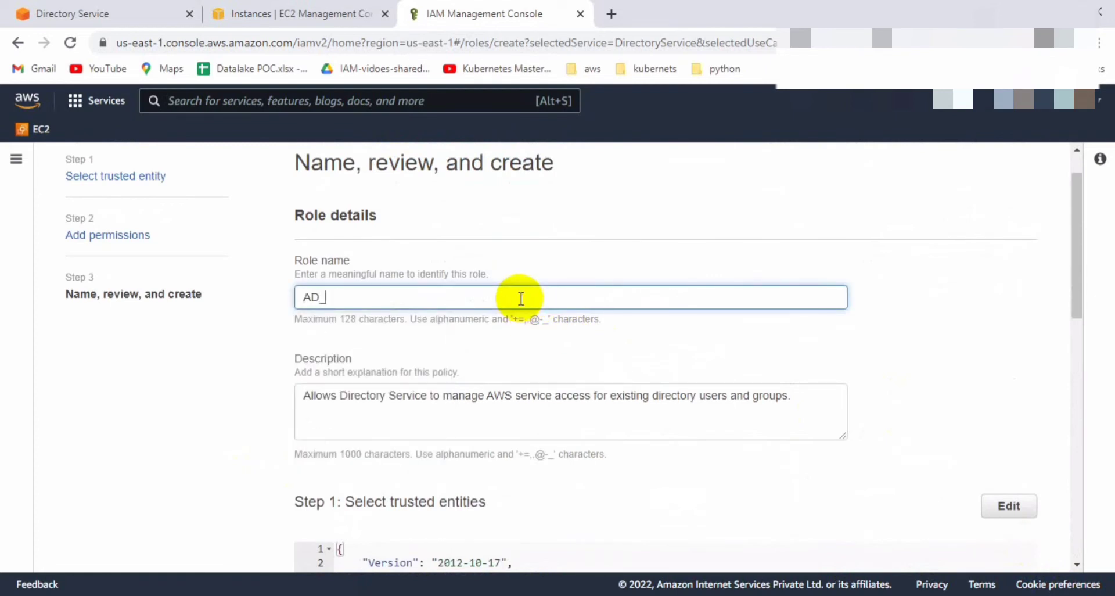
text(_ec2_ready)
text(only)
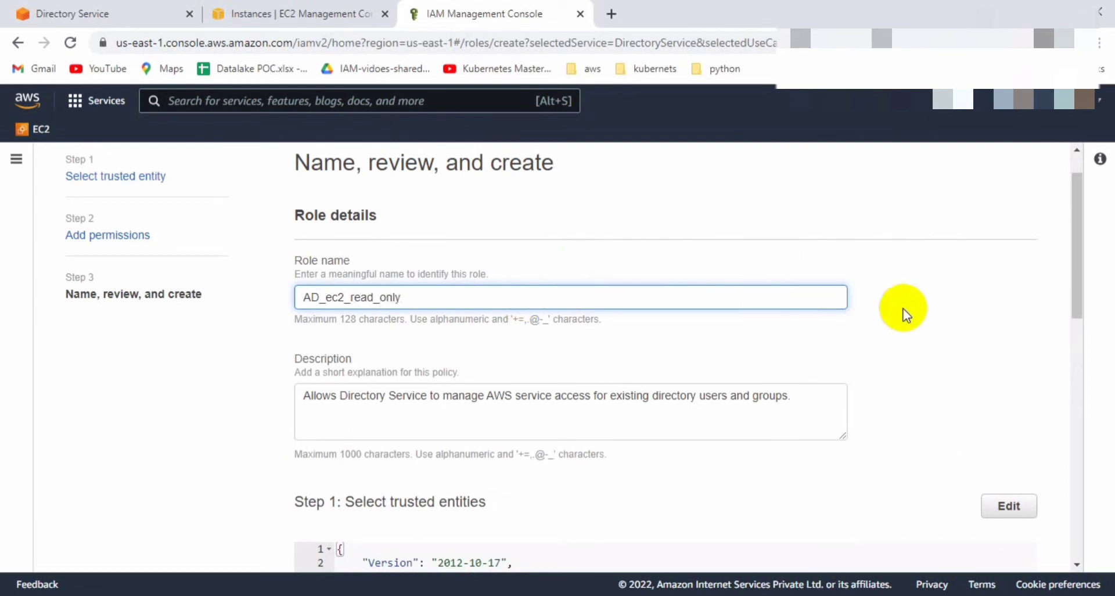
scroll(904, 315, down, 10)
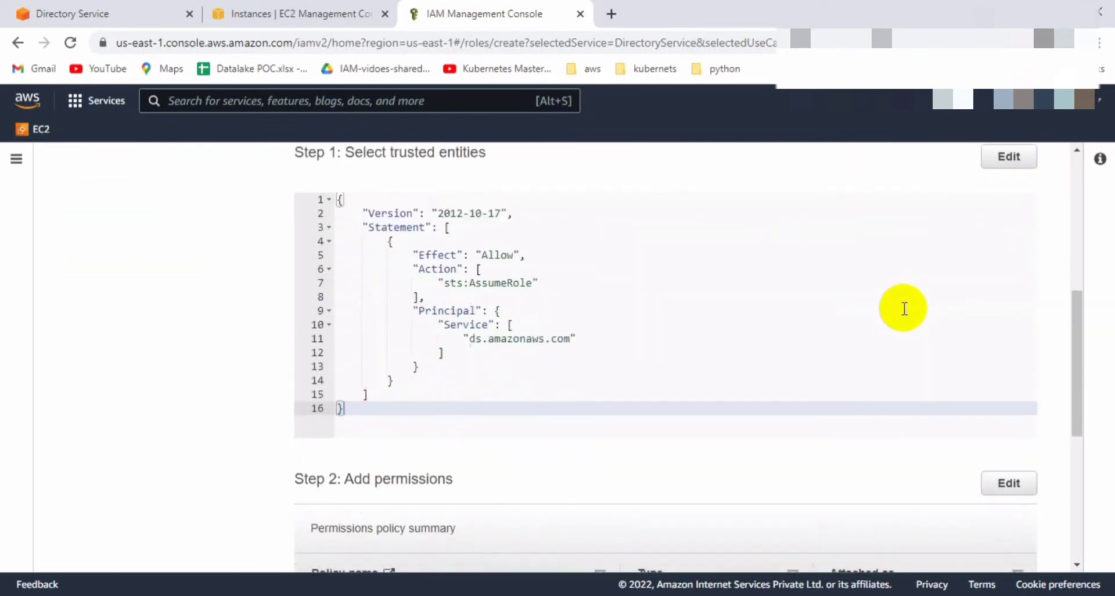
scroll(1025, 486, down, 3)
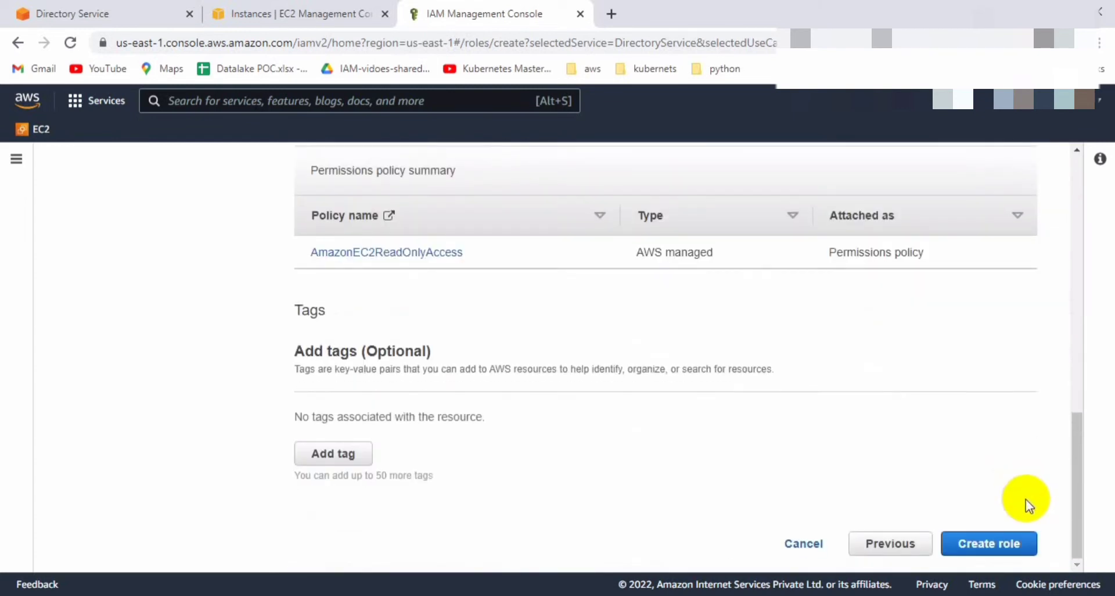
click(1019, 542)
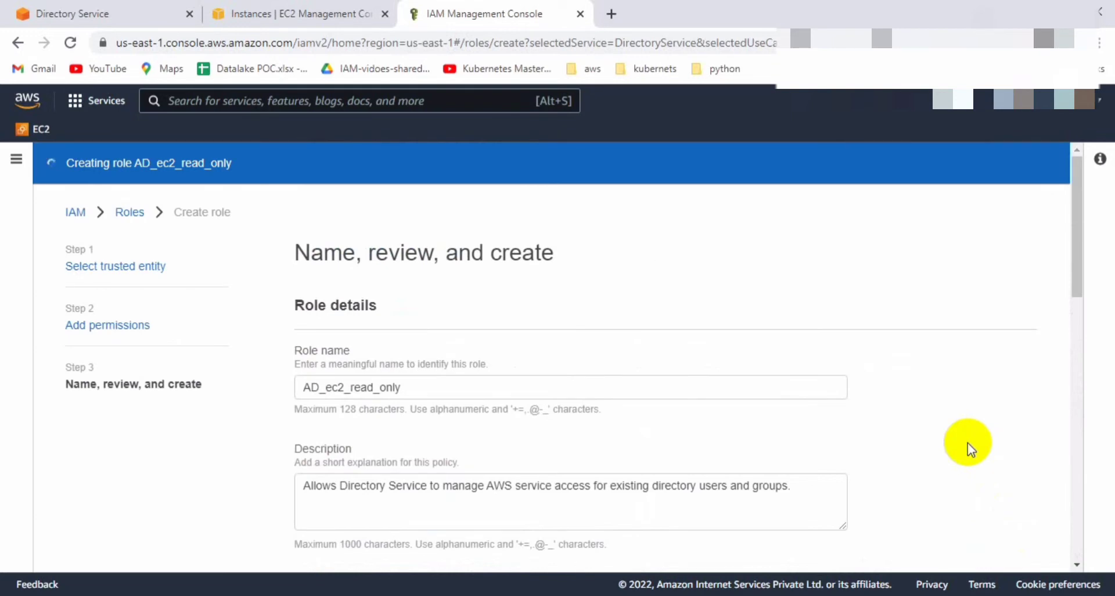
scroll(968, 443, down, 10)
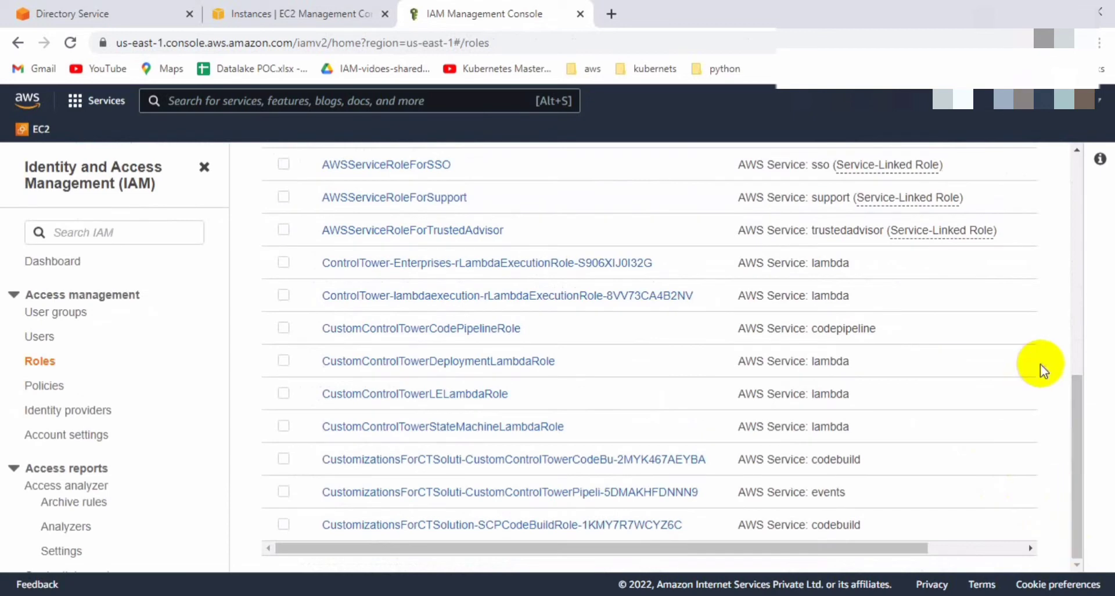
scroll(1040, 360, up, 10)
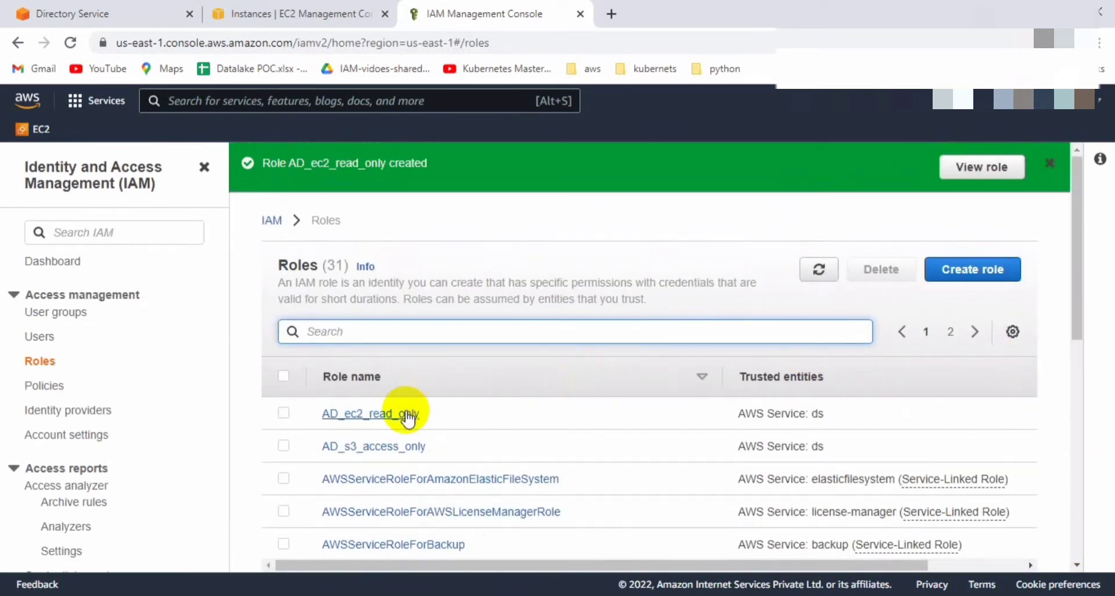
triple_click(367, 164)
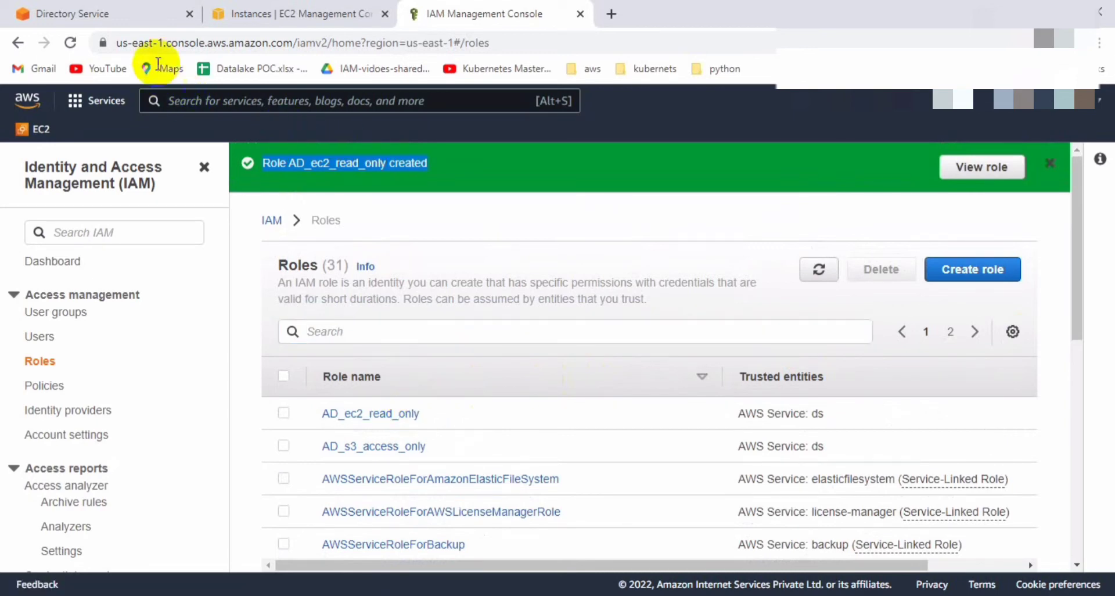
click(130, 19)
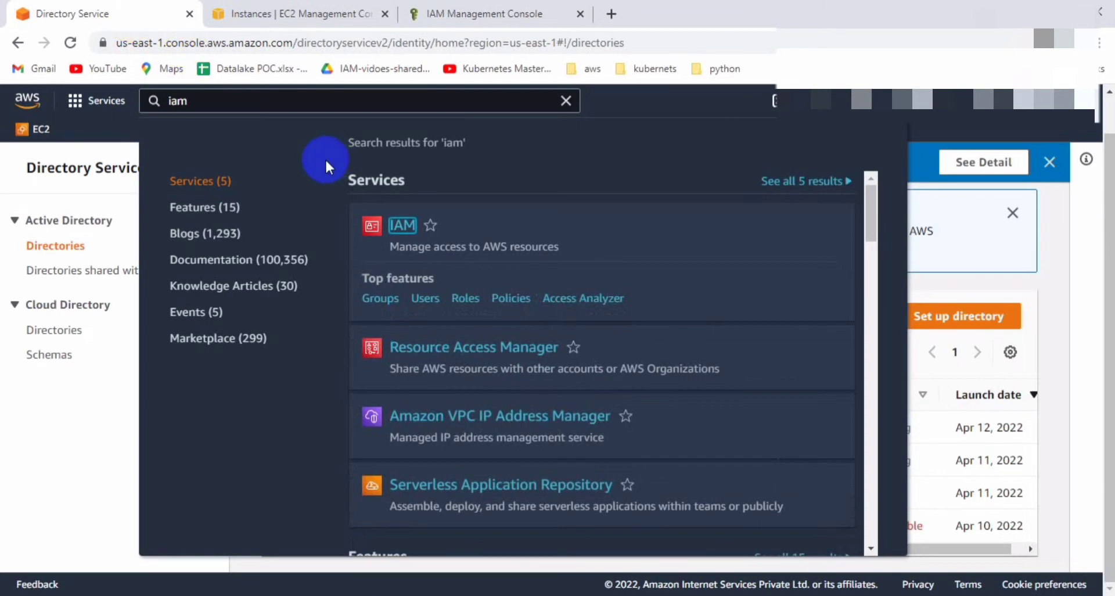
Refresh the directories list until the ozone.com connector d-9067473dcf shows Active.
click(778, 216)
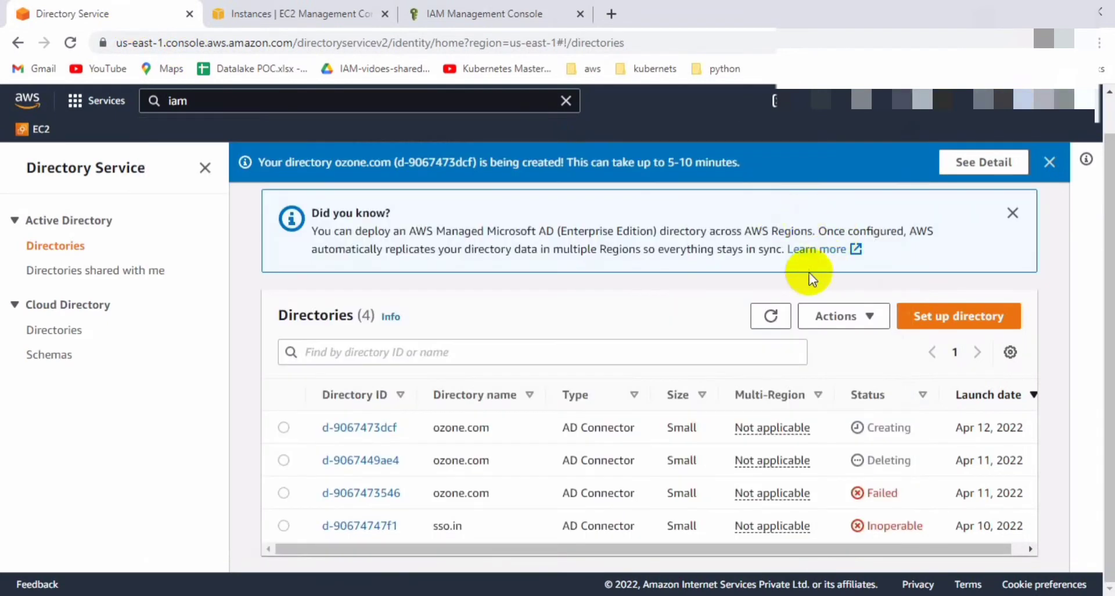
click(770, 316)
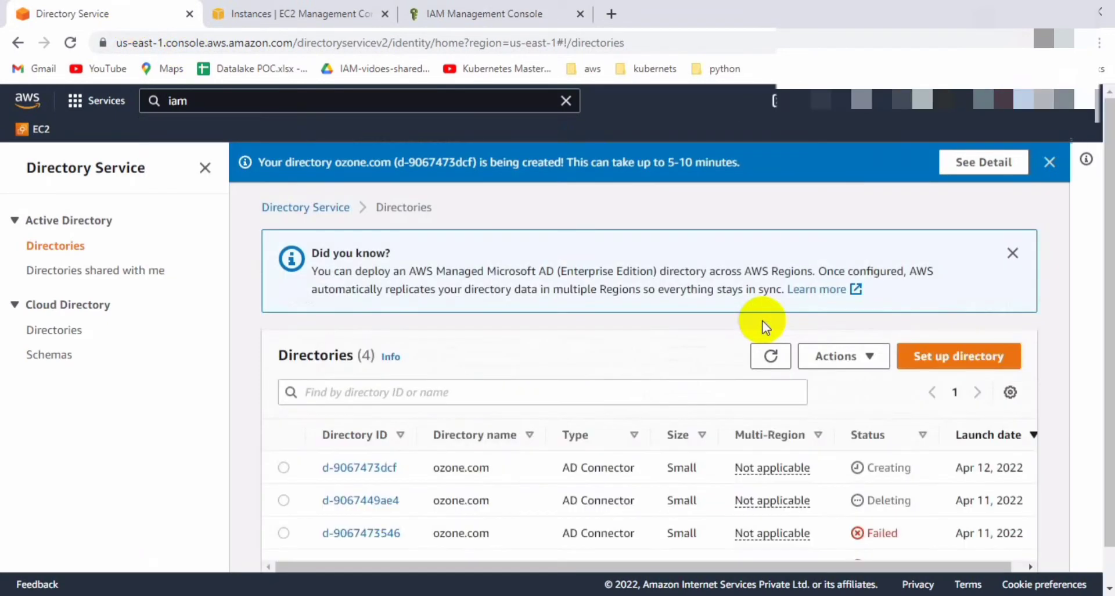
click(376, 467)
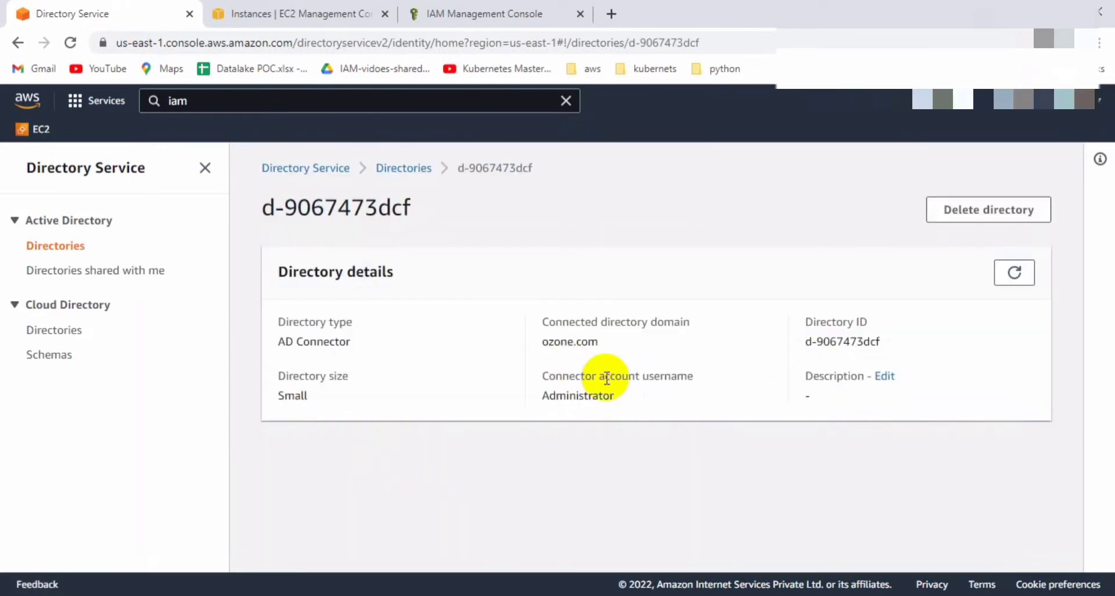
click(409, 175)
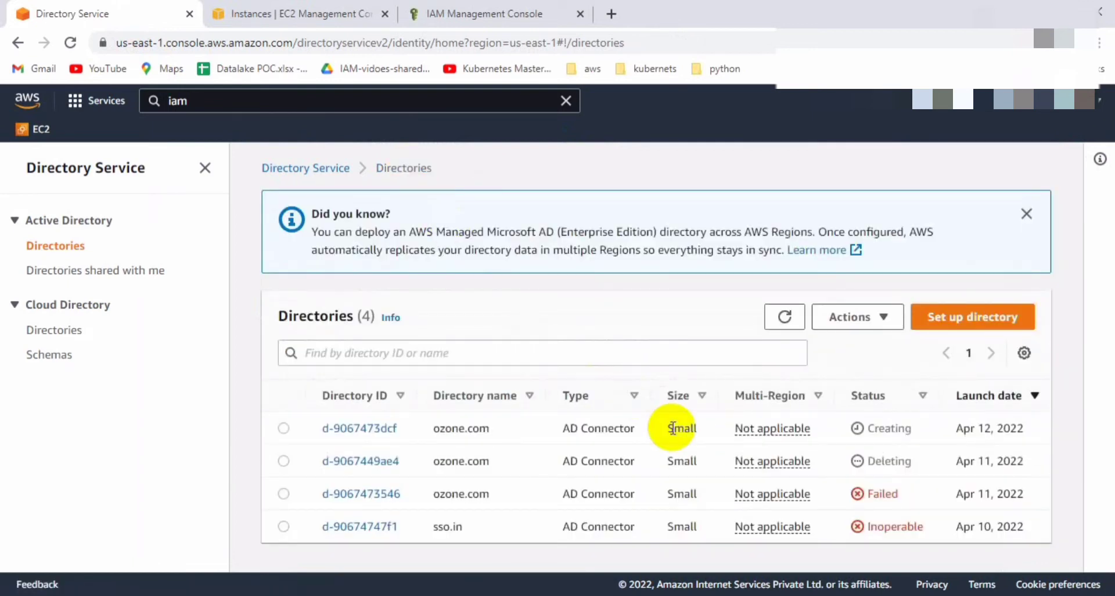
click(783, 319)
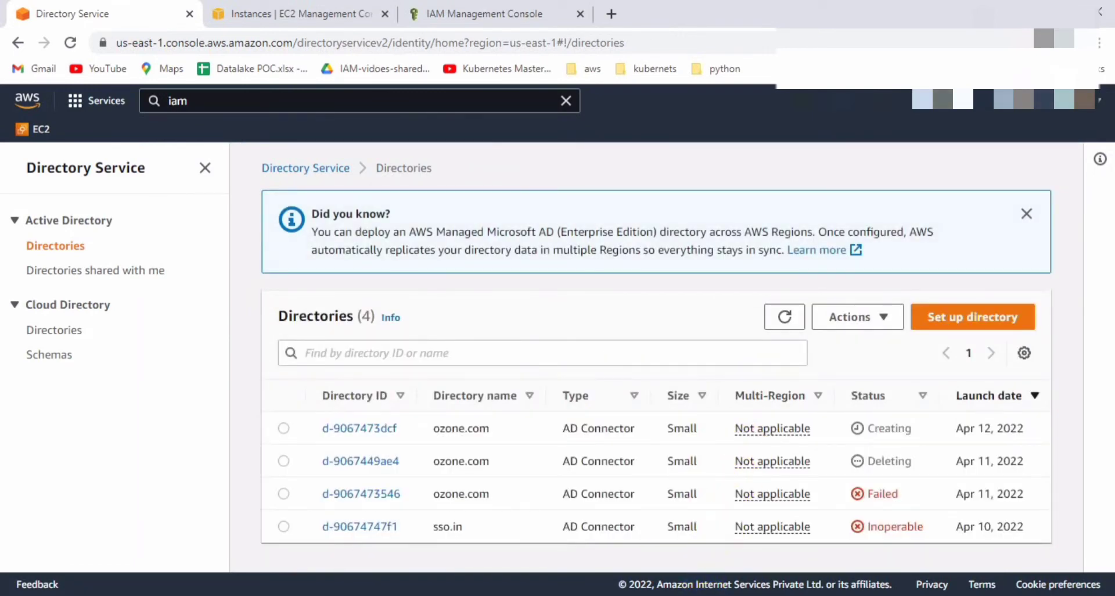
click(783, 317)
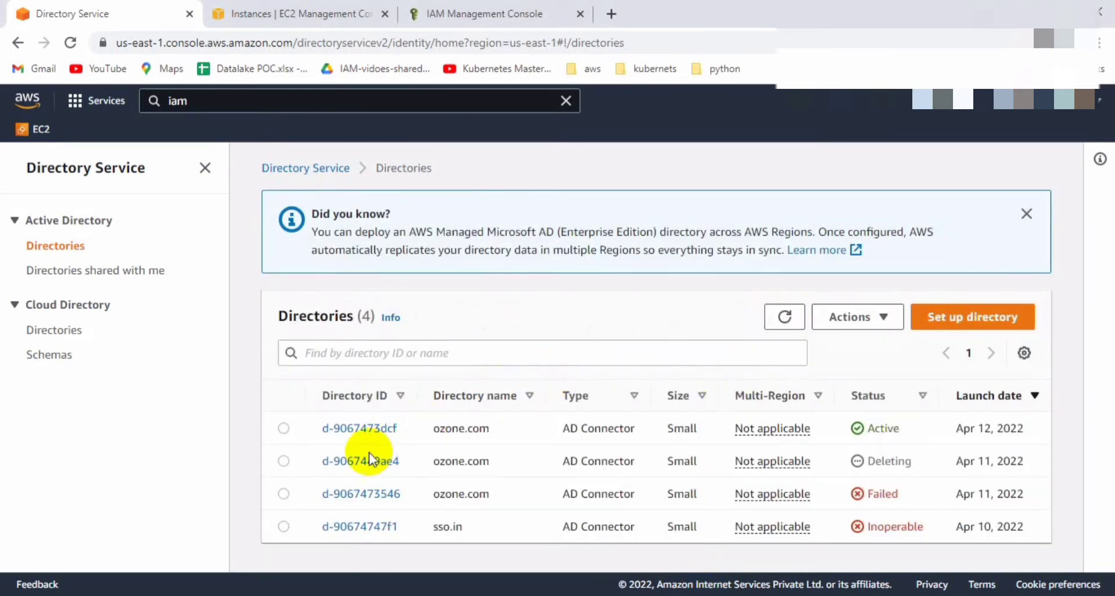
Create the directory's application access URL with the alias 'ozonedemo'.
click(373, 430)
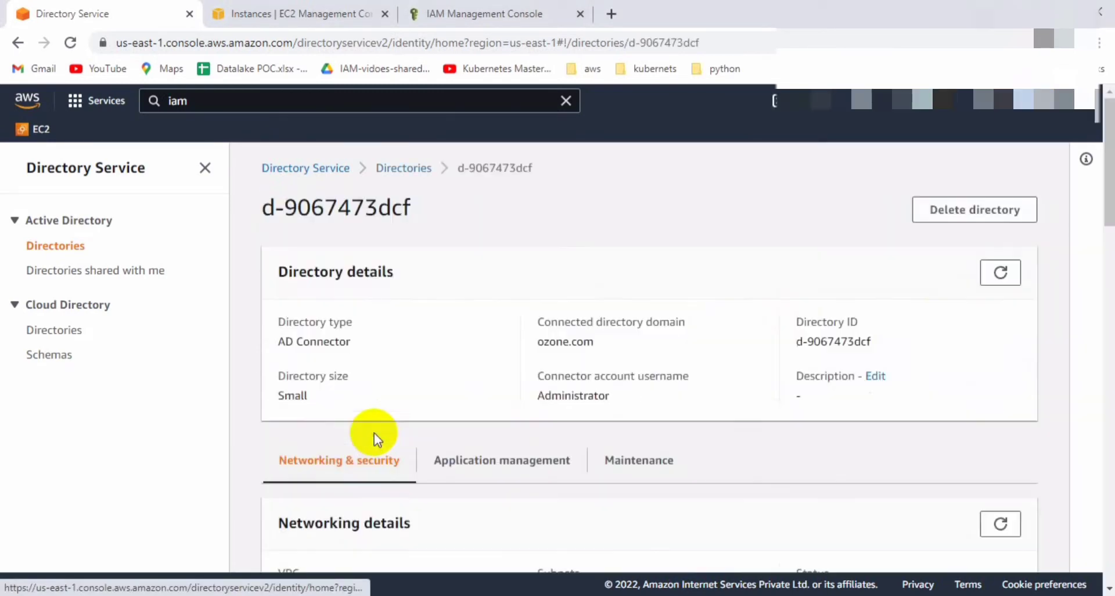
scroll(395, 418, down, 2)
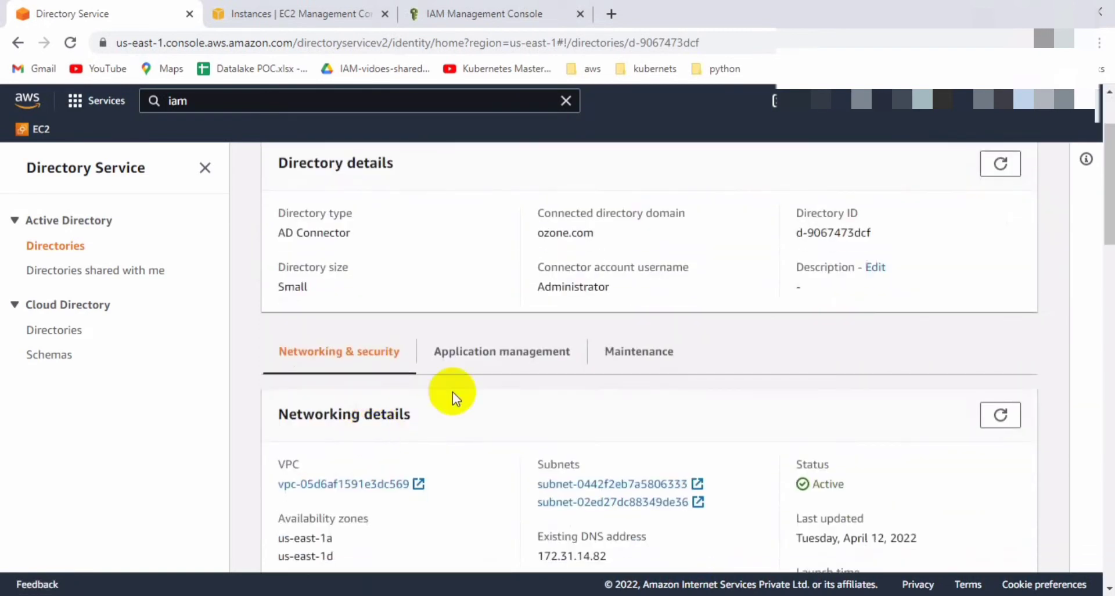
click(523, 361)
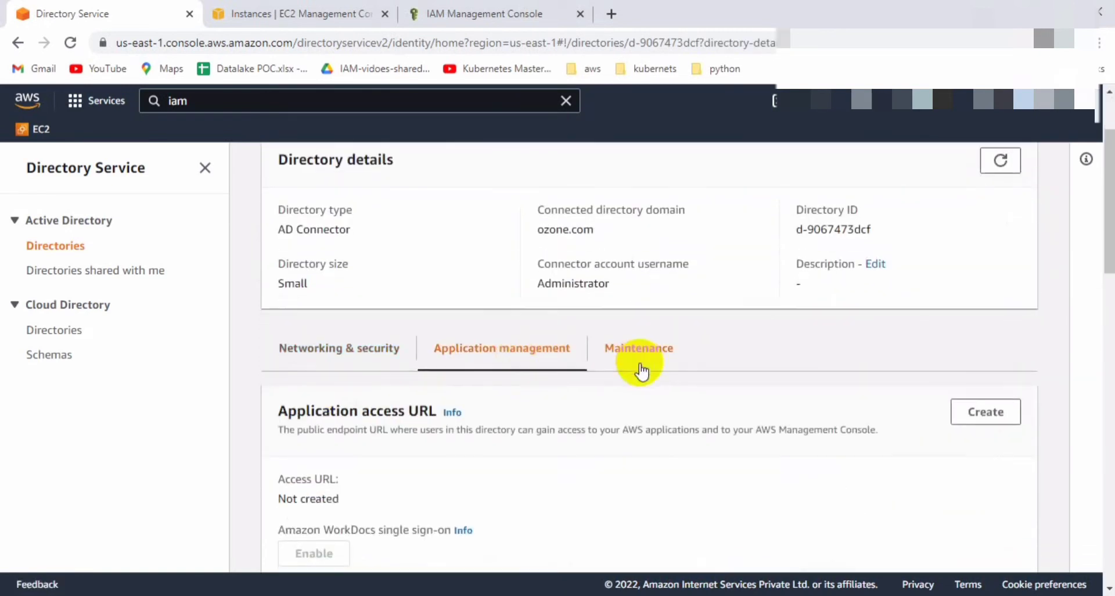
scroll(813, 313, down, 2)
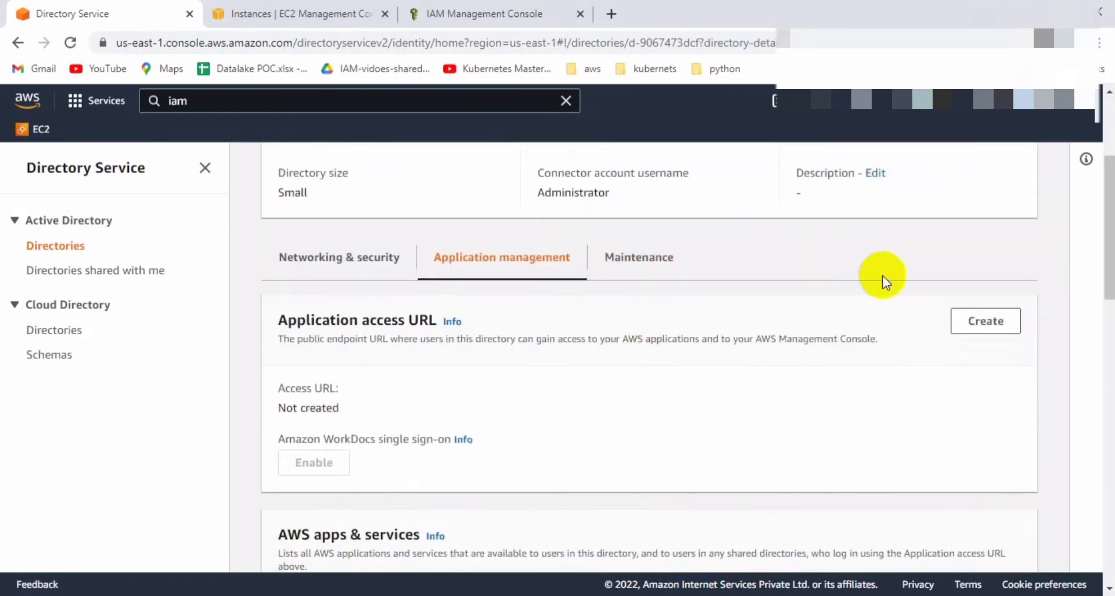
click(981, 325)
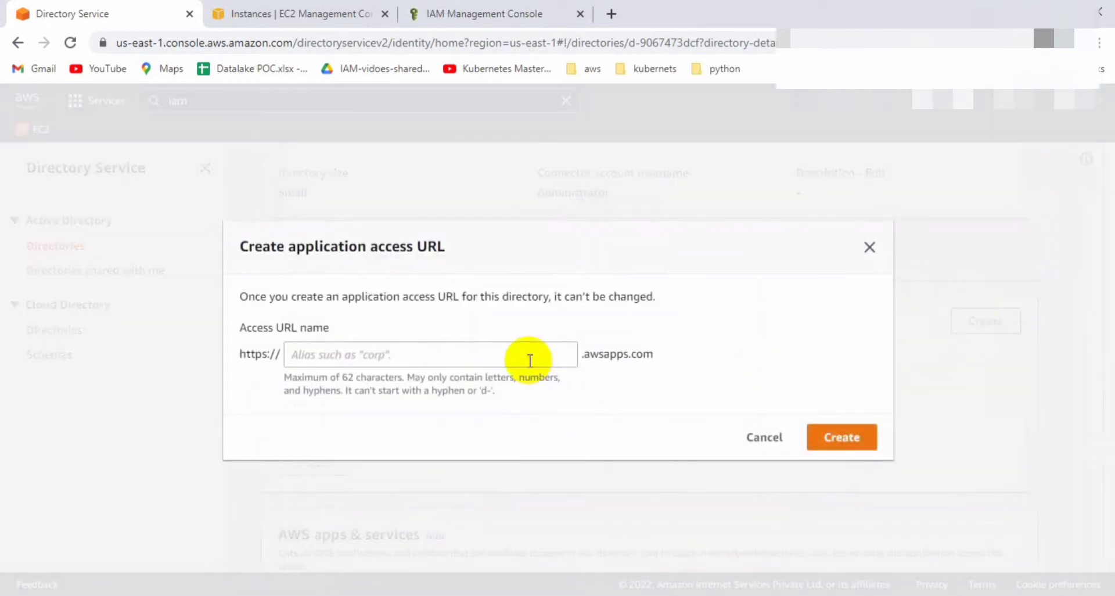
click(529, 360)
text(ozone)
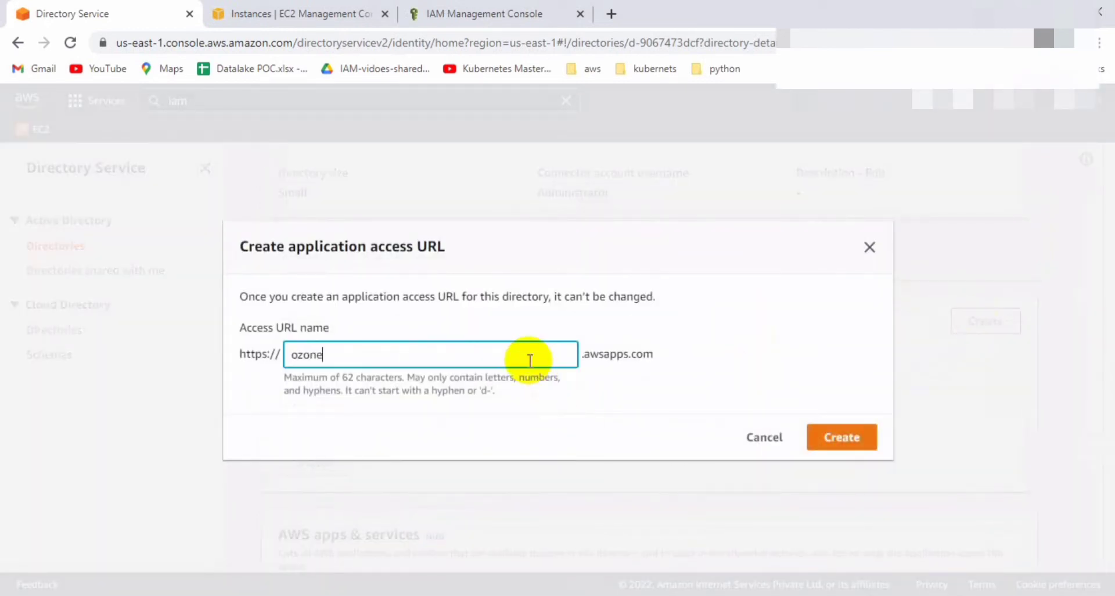
text(demo)
click(858, 445)
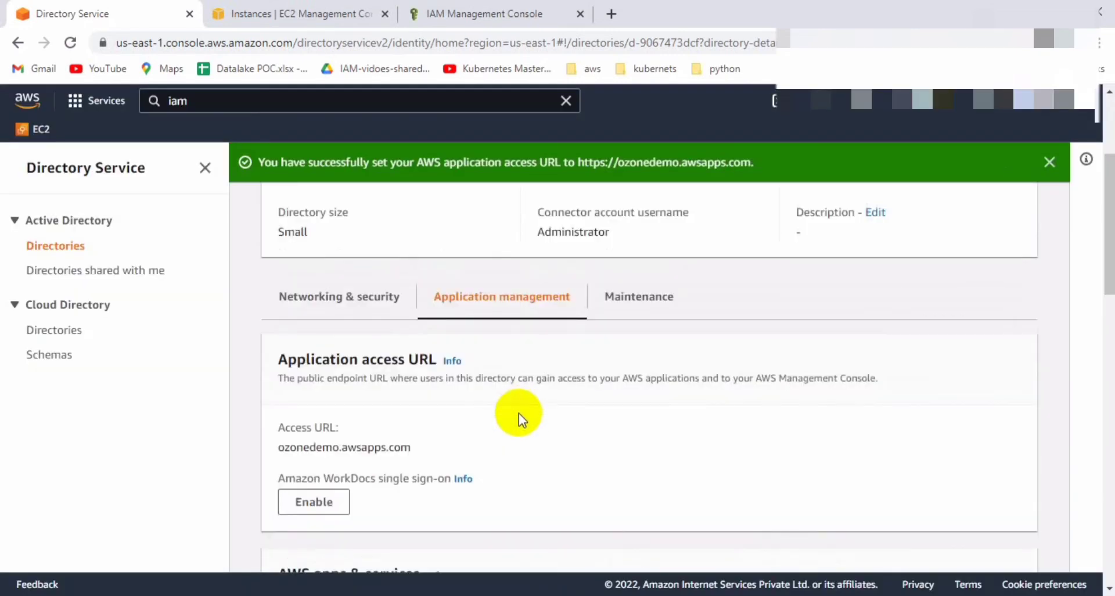
Select the ozonedemo.awsapps.com and ozonedemo.awsapps.com/console URLs for copying.
double_click(395, 450)
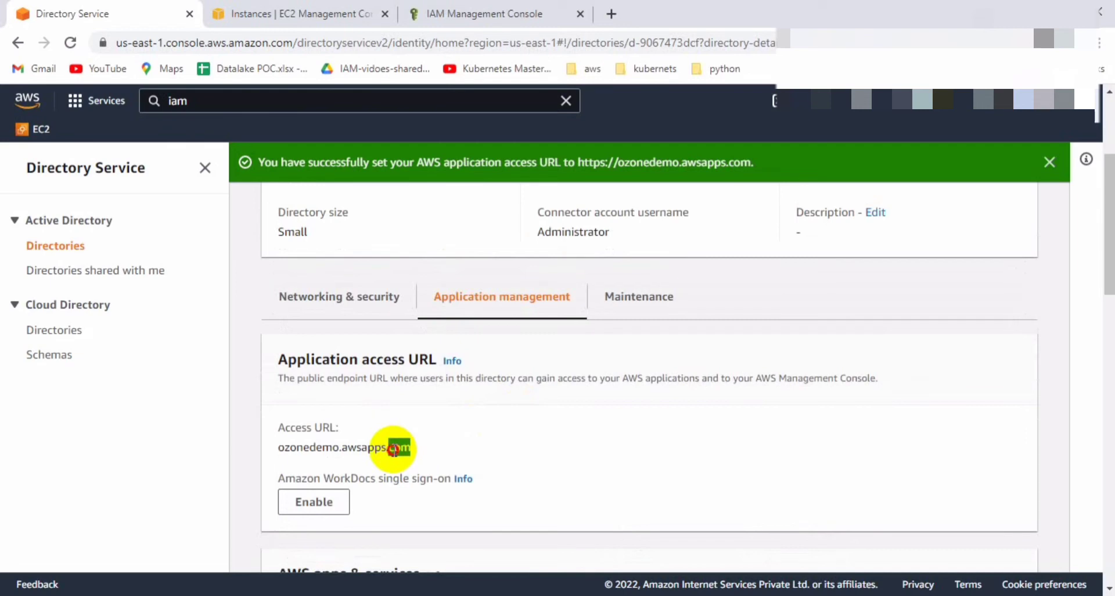
triple_click(365, 450)
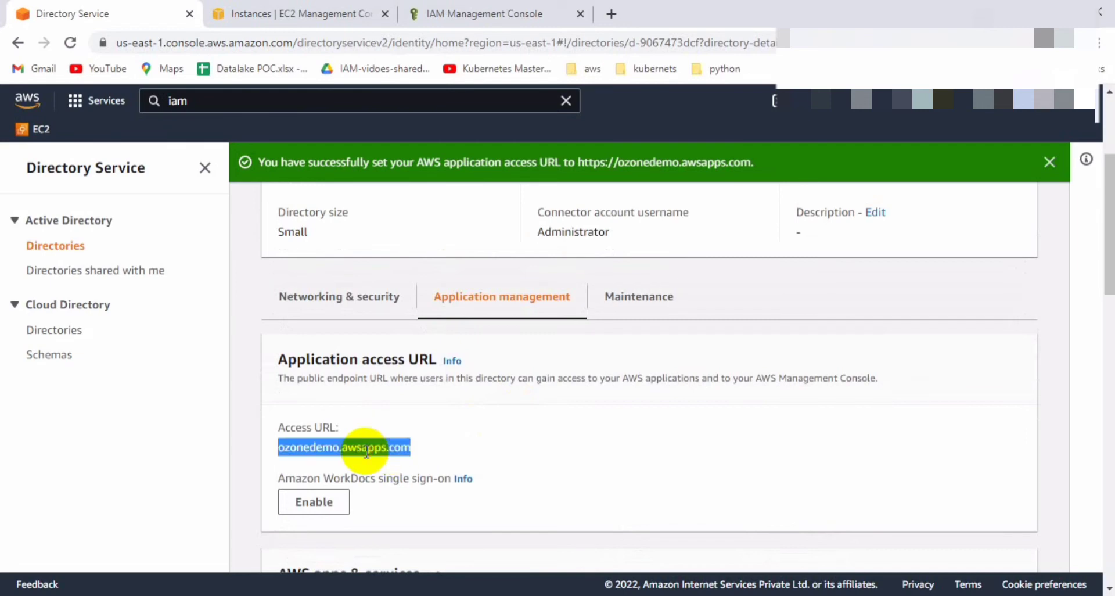
scroll(529, 443, down, 5)
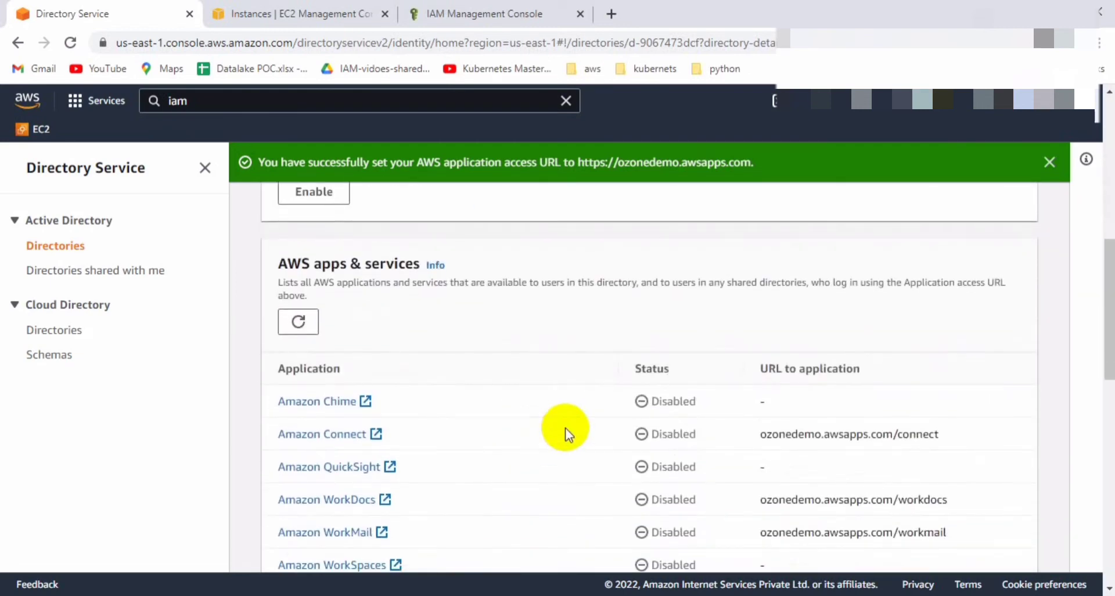
scroll(566, 429, down, 4)
click(854, 443)
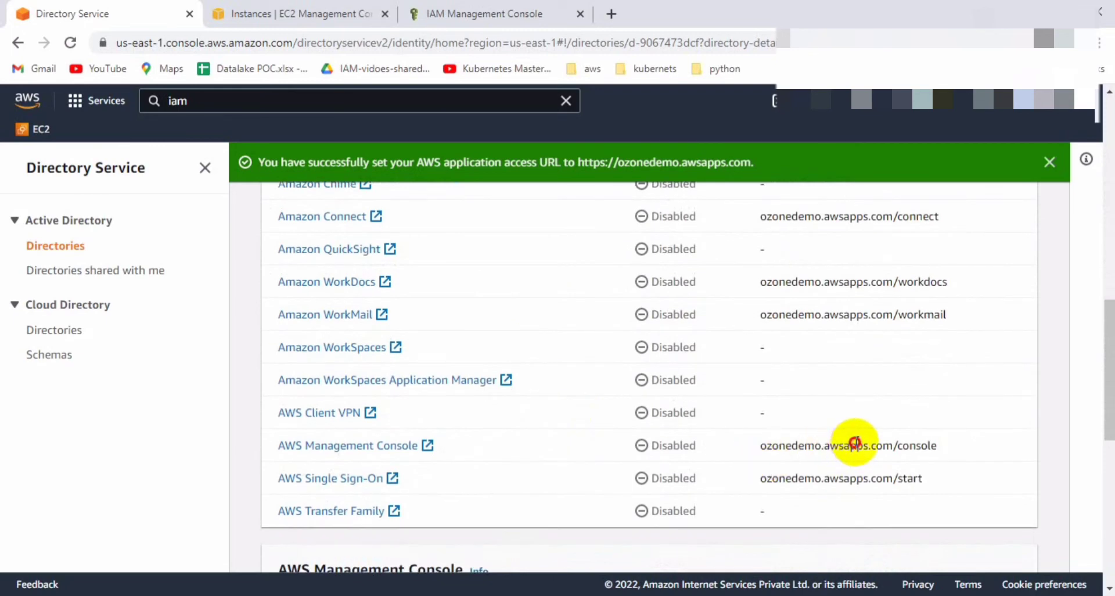
double_click(855, 442)
triple_click(856, 442)
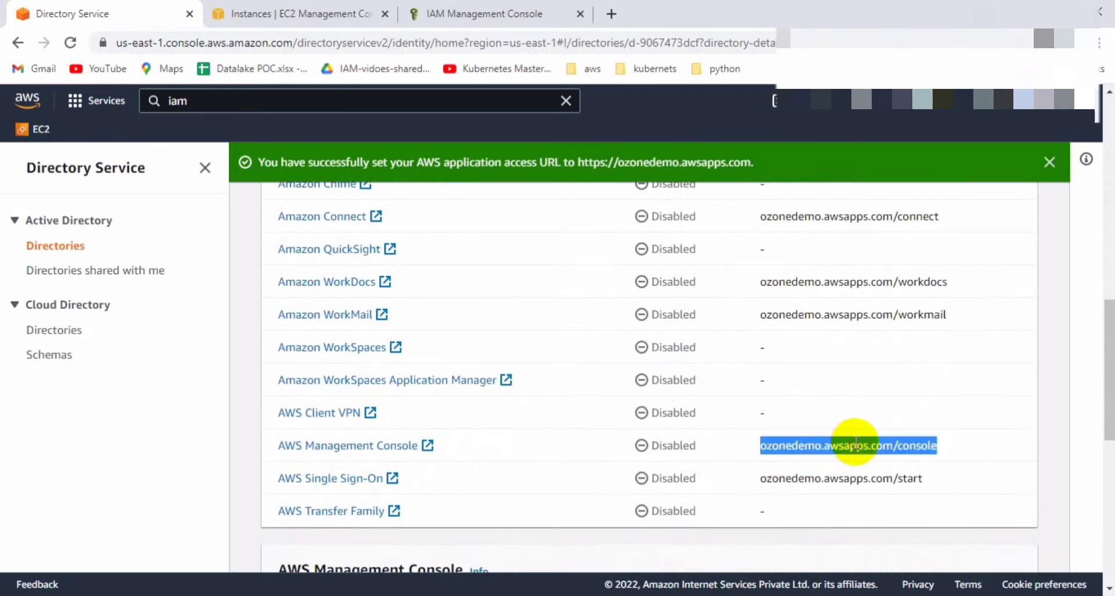
scroll(856, 445, down, 4)
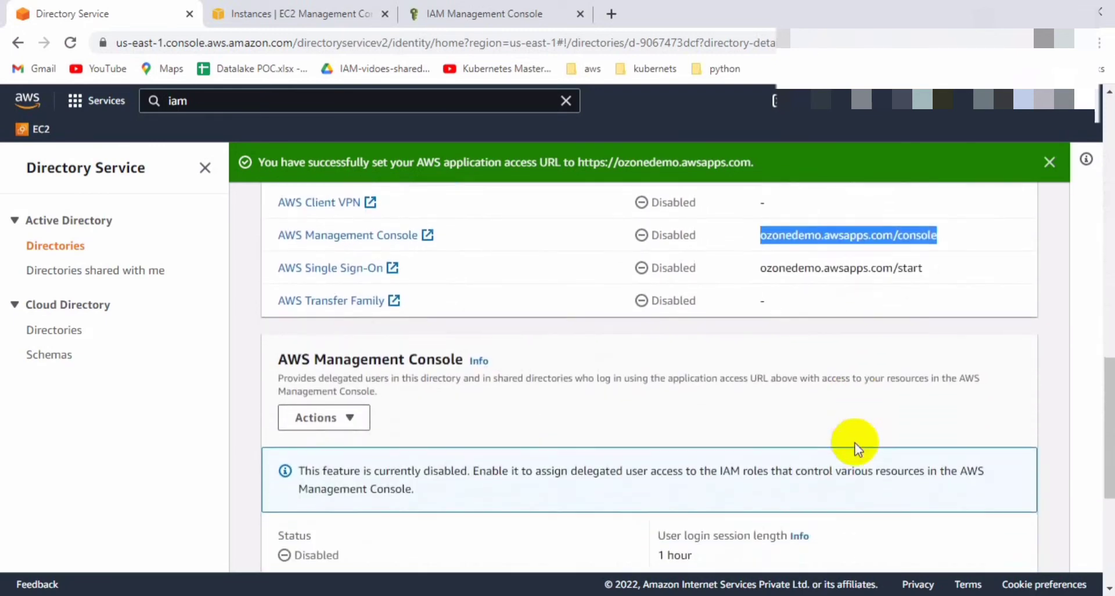
Enable AWS Management Console access, then open the AD_ec2_read_only role's delegation page.
click(318, 417)
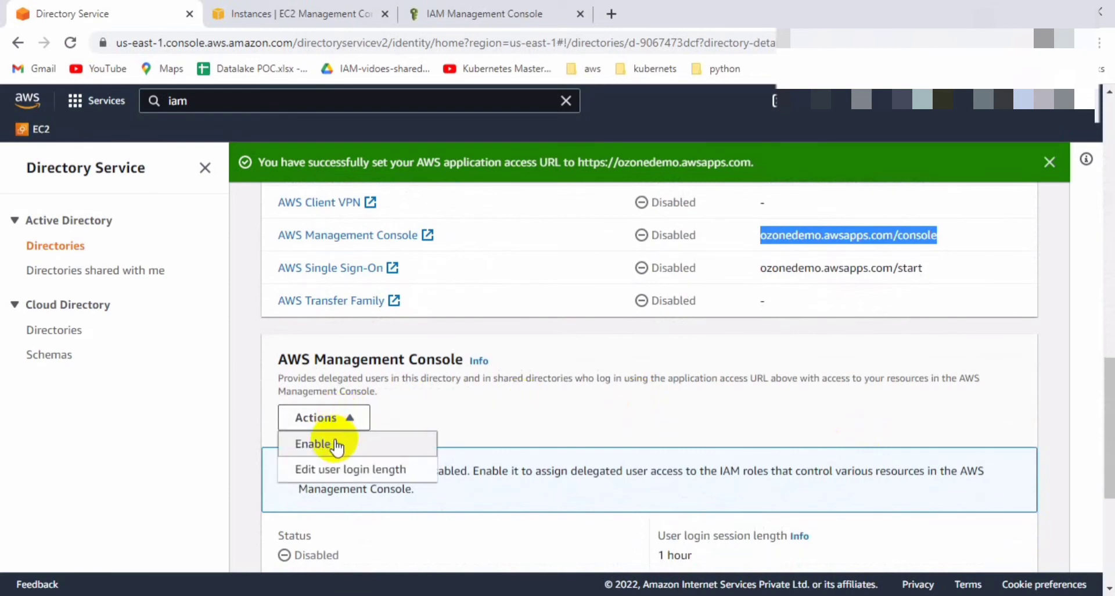
click(334, 443)
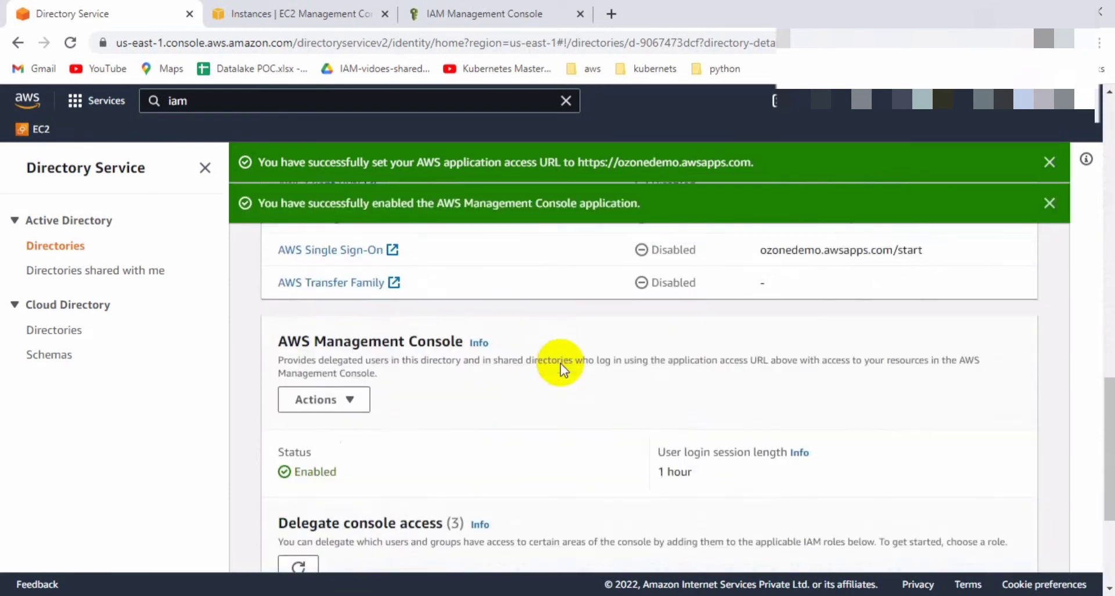
scroll(560, 363, down, 4)
scroll(559, 363, up, 1)
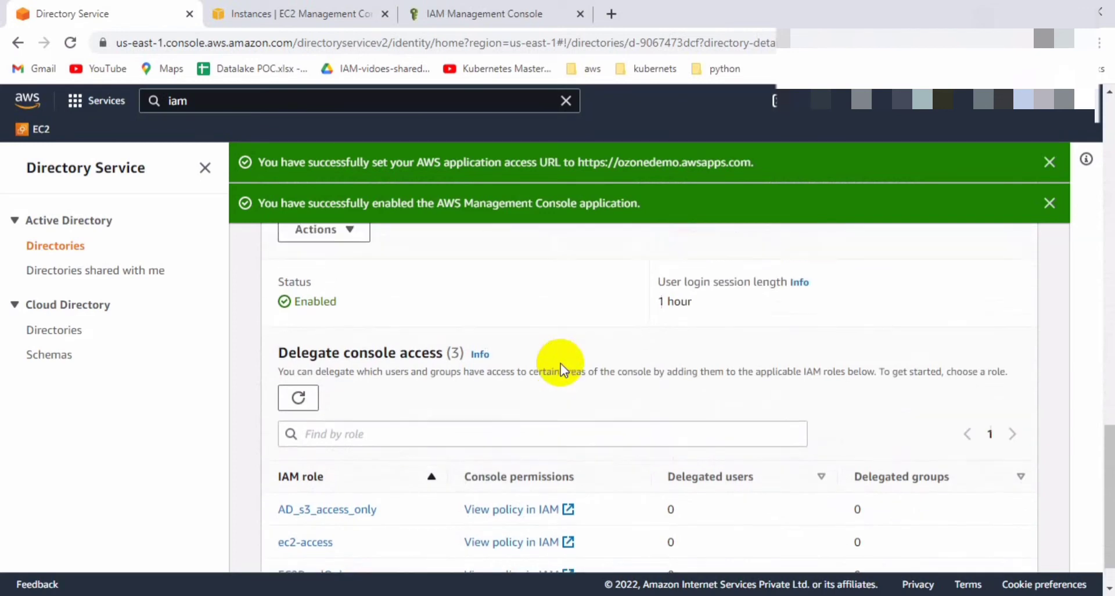
scroll(465, 440, down, 1)
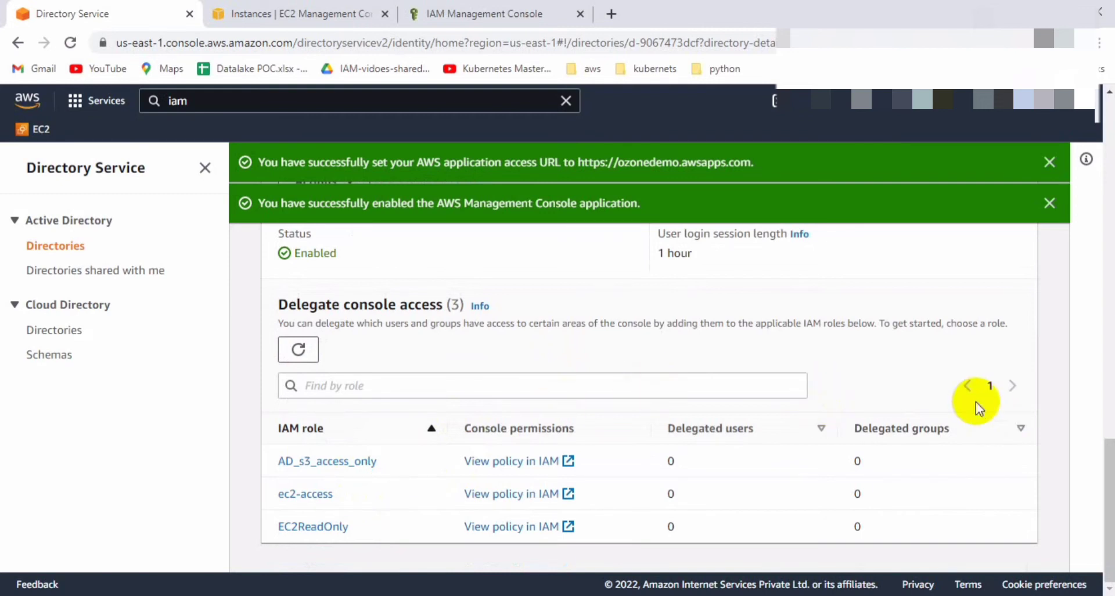
click(310, 358)
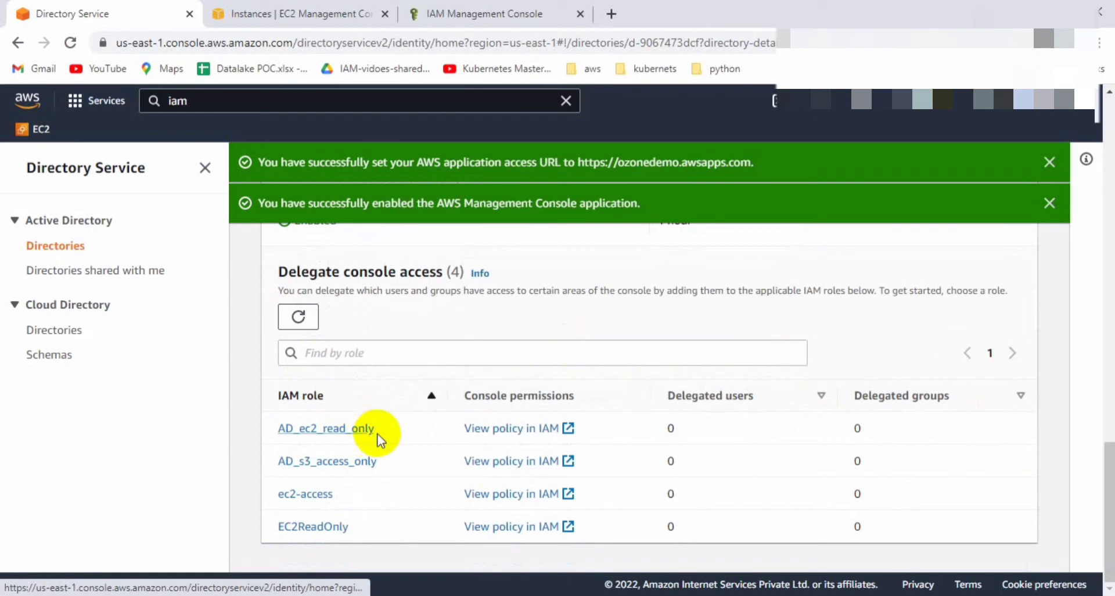
click(346, 431)
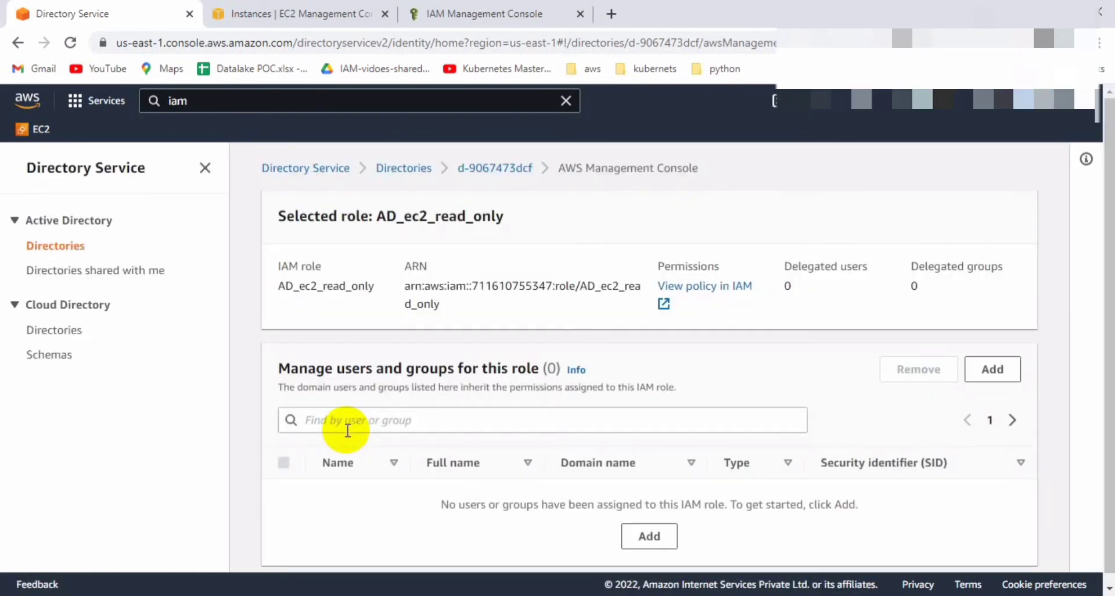
Search the ozone.com users for 'user' and add user1 to the AD_ec2_read_only role.
scroll(348, 430, down, 1)
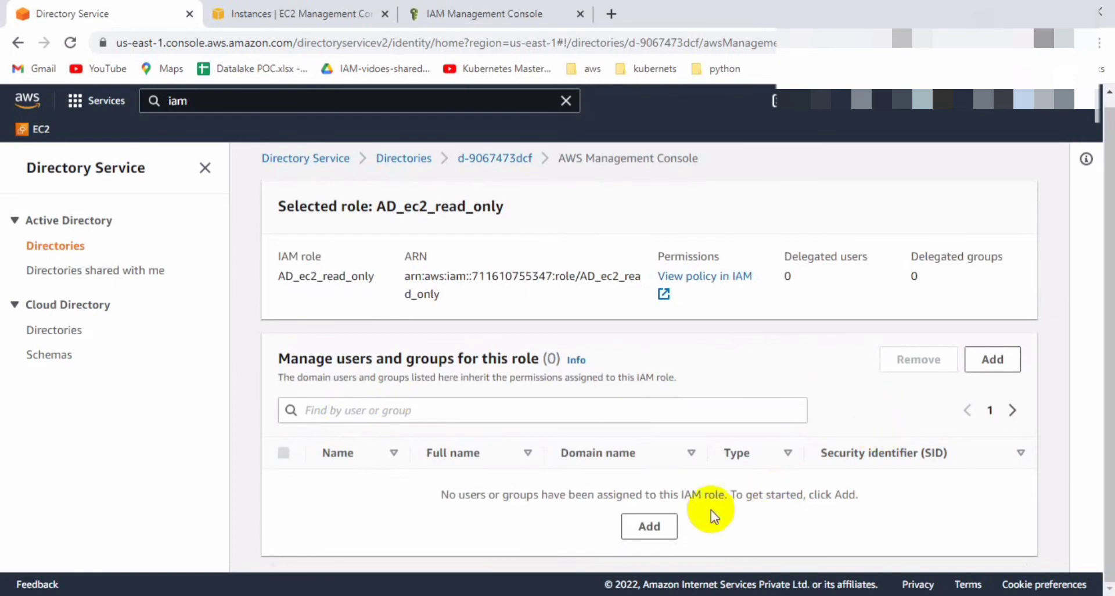
click(671, 529)
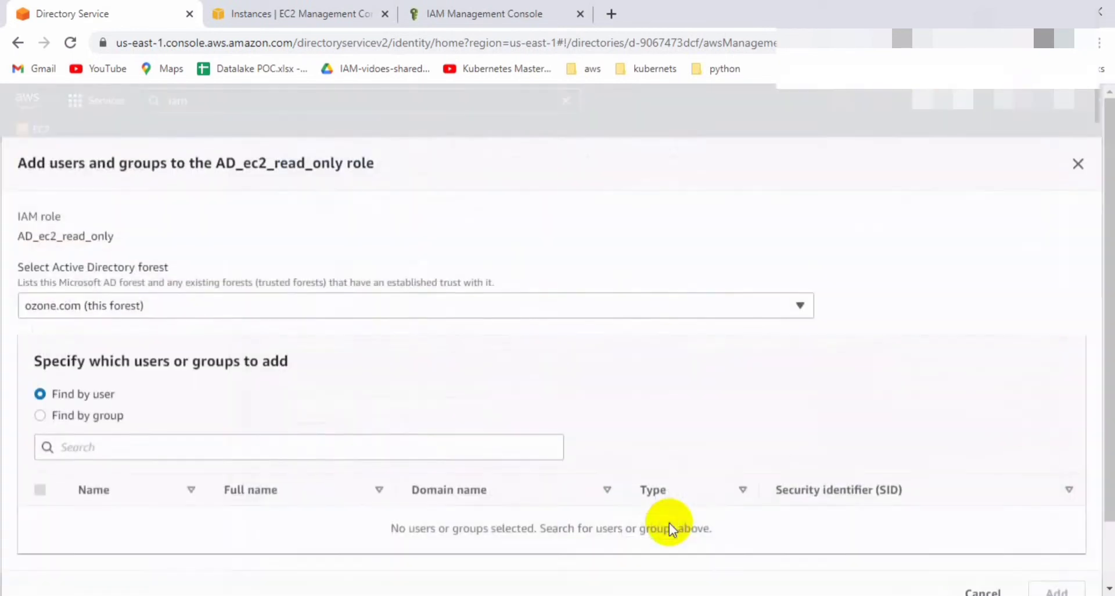
click(188, 451)
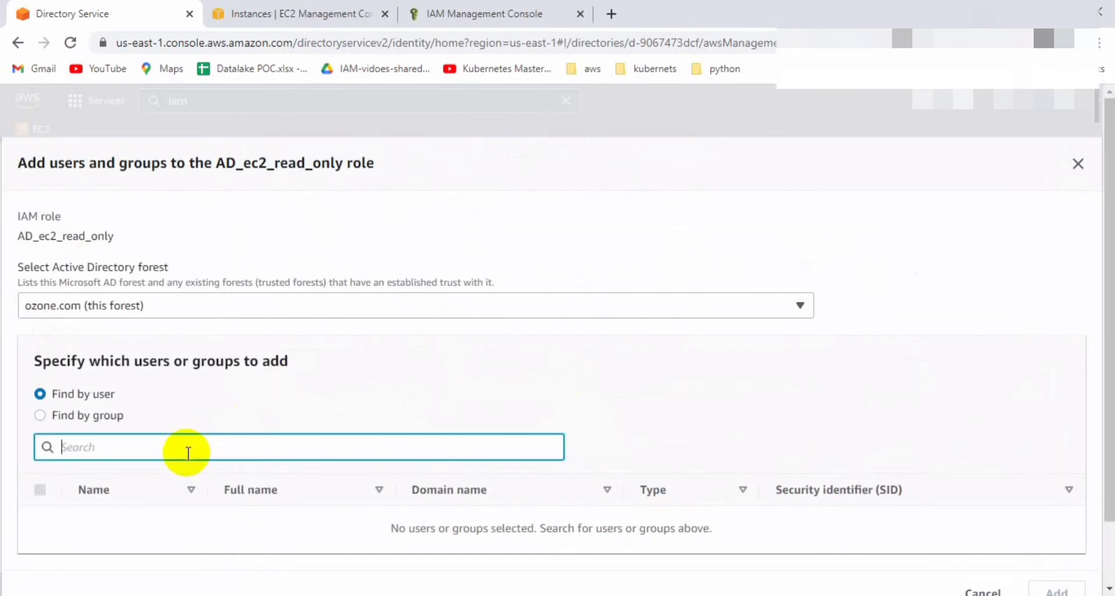
text(user1)
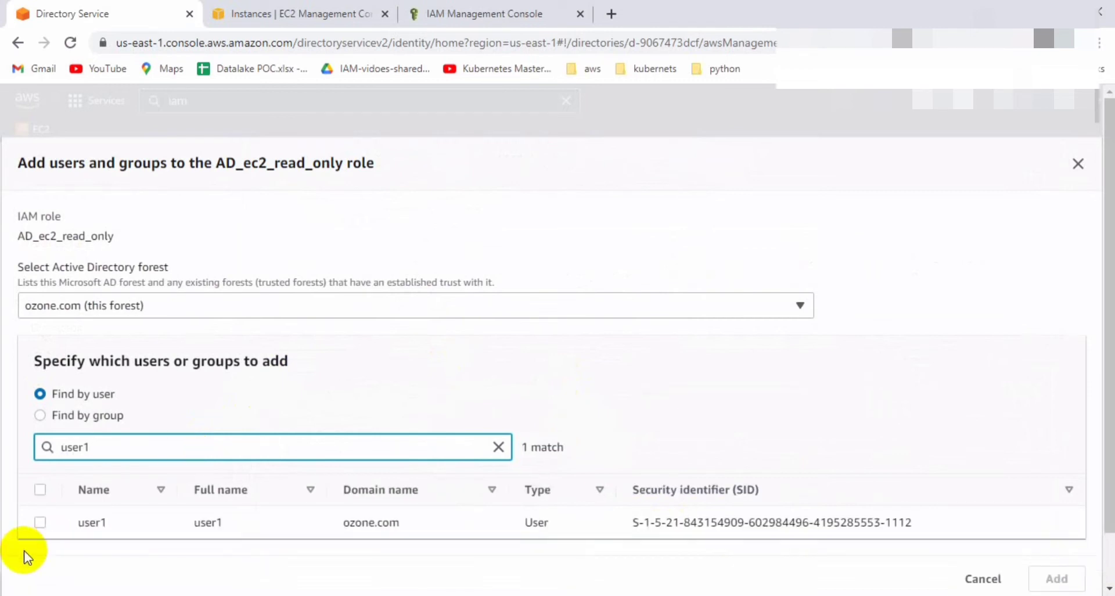
click(37, 525)
scroll(373, 436, down, 1)
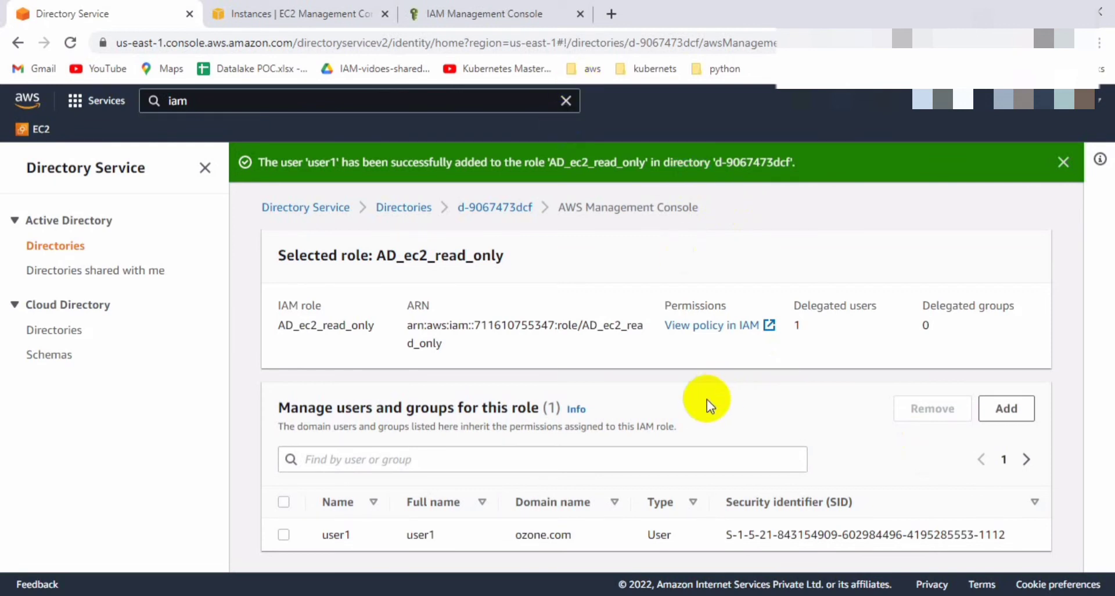
Go back to directory d-9067473dcf's application management and select the ozonedemo.awsapps.com/console URL.
click(496, 201)
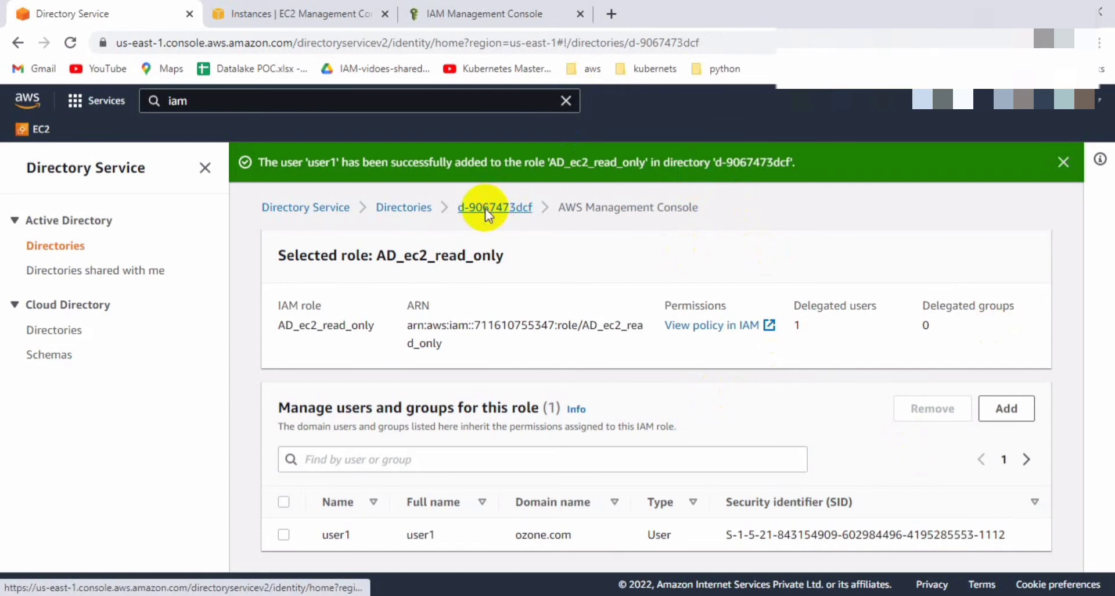
scroll(891, 397, down, 3)
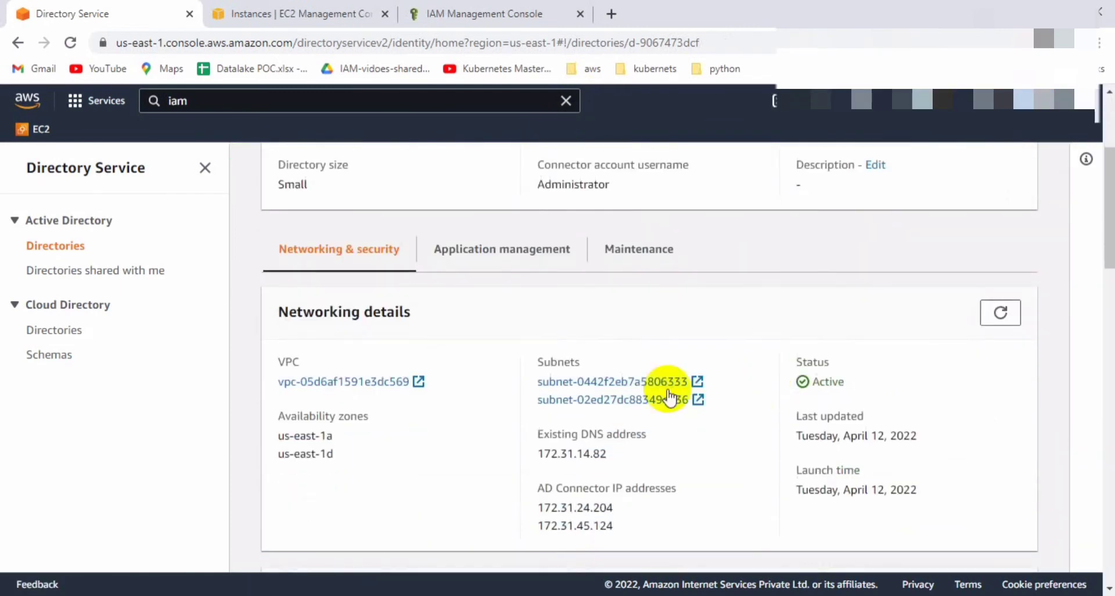
click(530, 261)
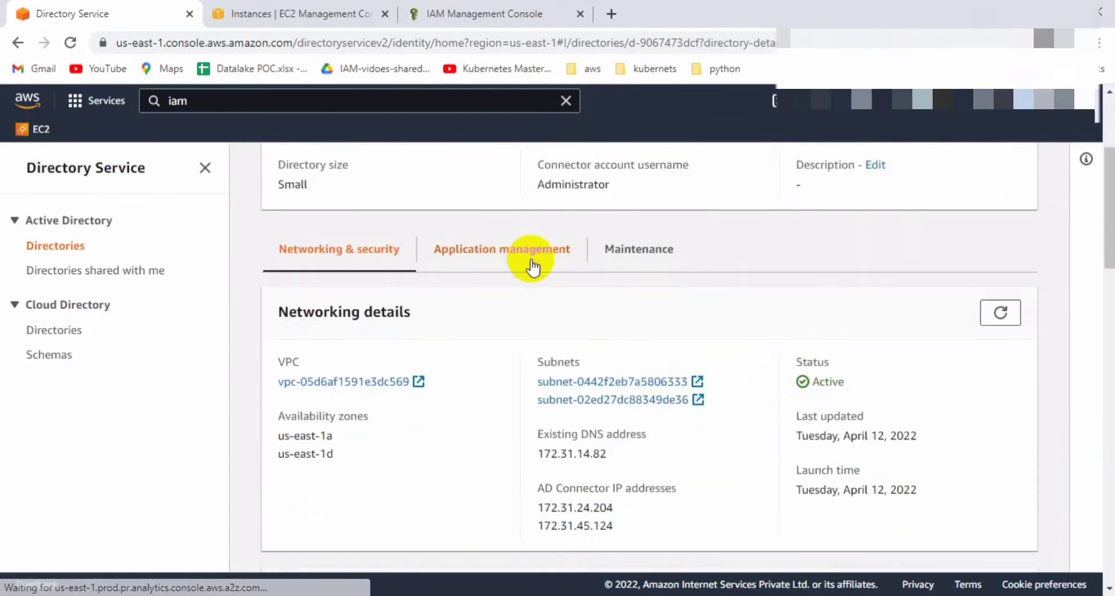
scroll(727, 389, down, 1)
scroll(726, 389, down, 5)
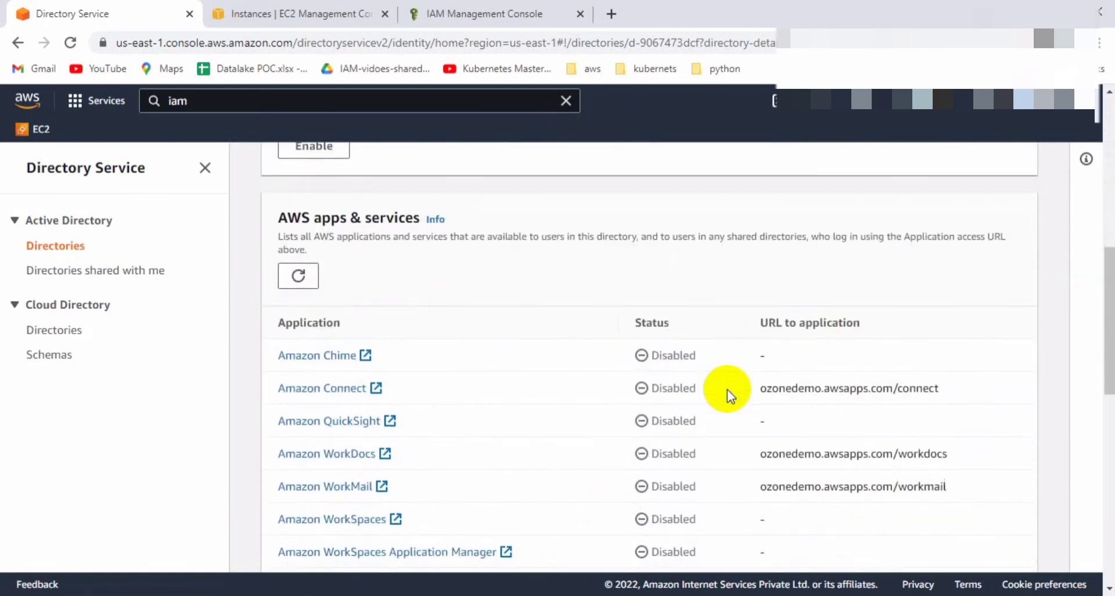
scroll(948, 496, down, 2)
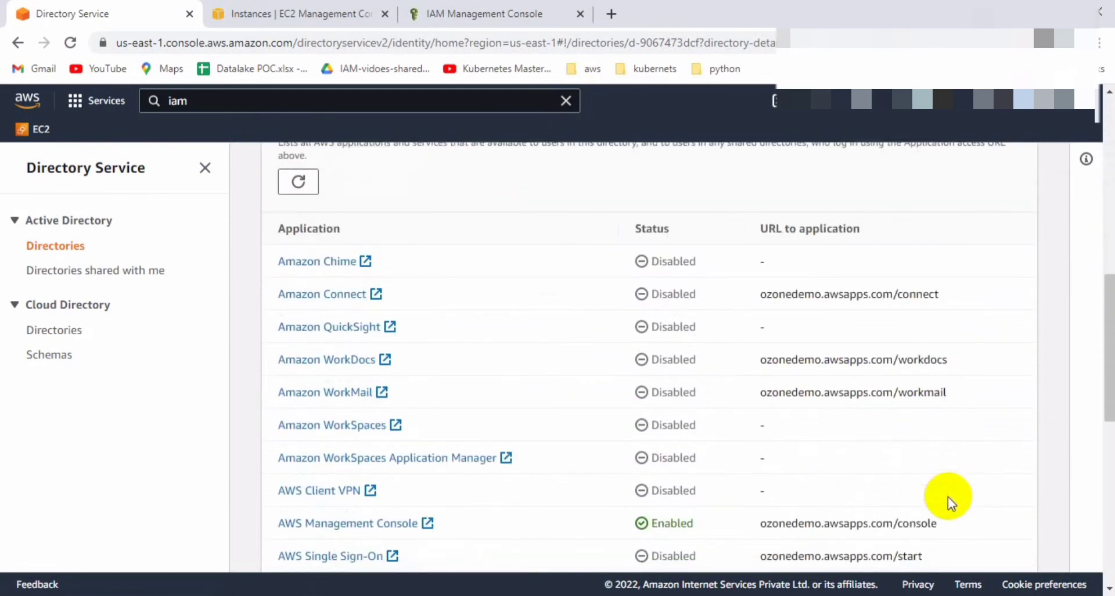
scroll(945, 498, down, 1)
triple_click(915, 470)
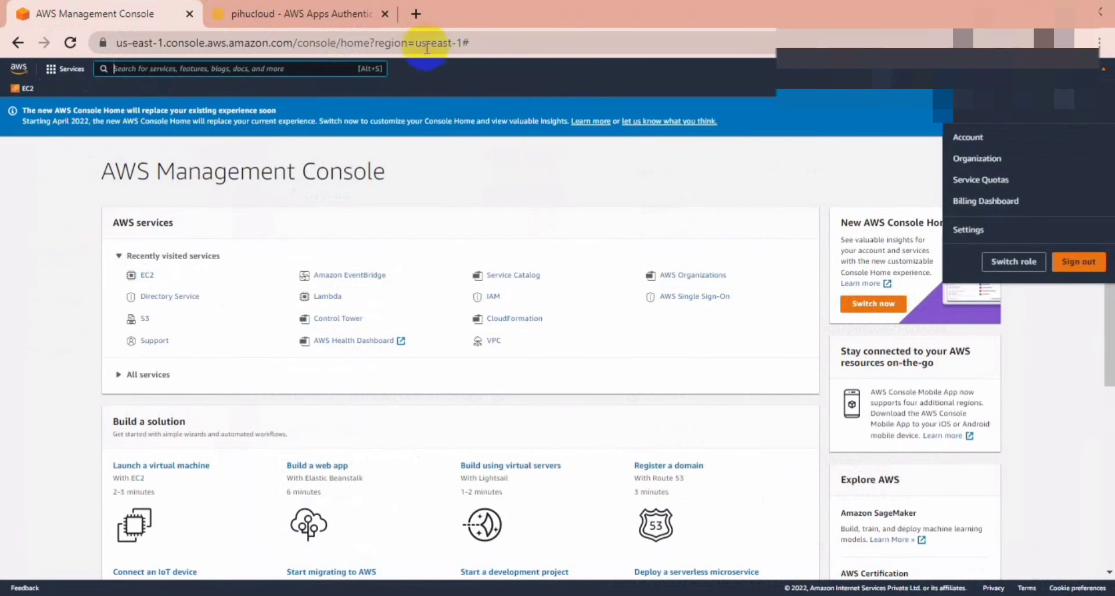
Open ozonedemo.awsapps.com/console in a new tab and sign in as directory user user1.
click(422, 21)
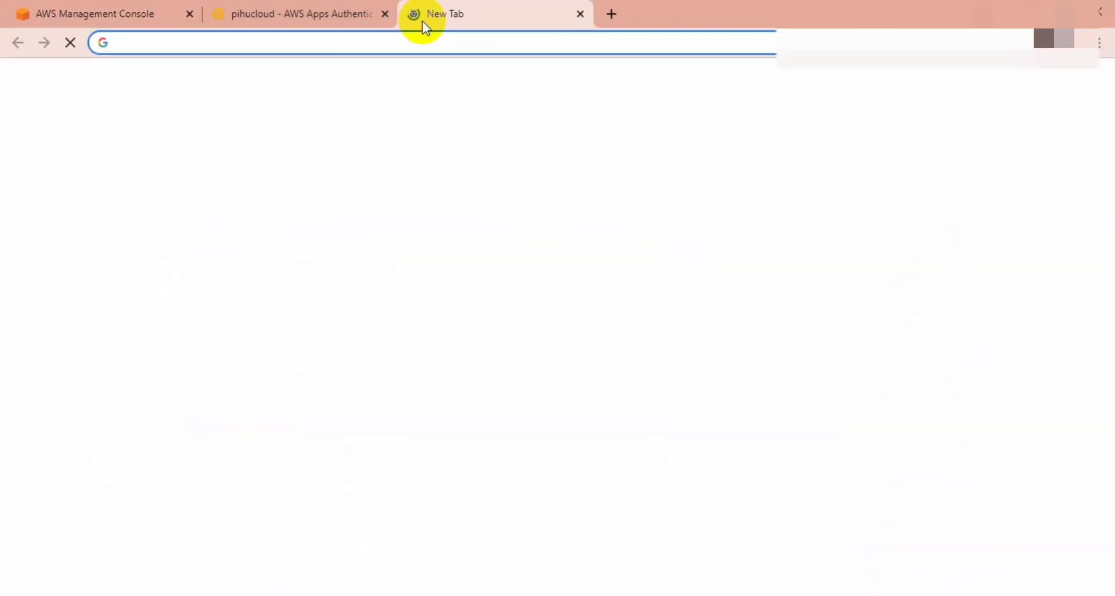
text(ozonedemo.awsapps.com/console)
key(Return)
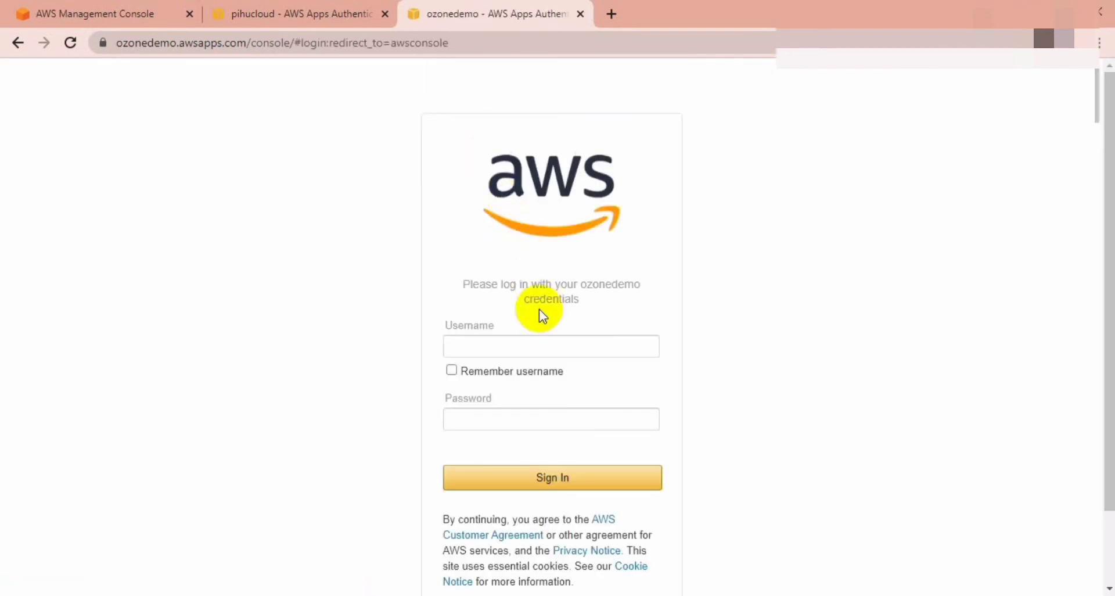
click(524, 343)
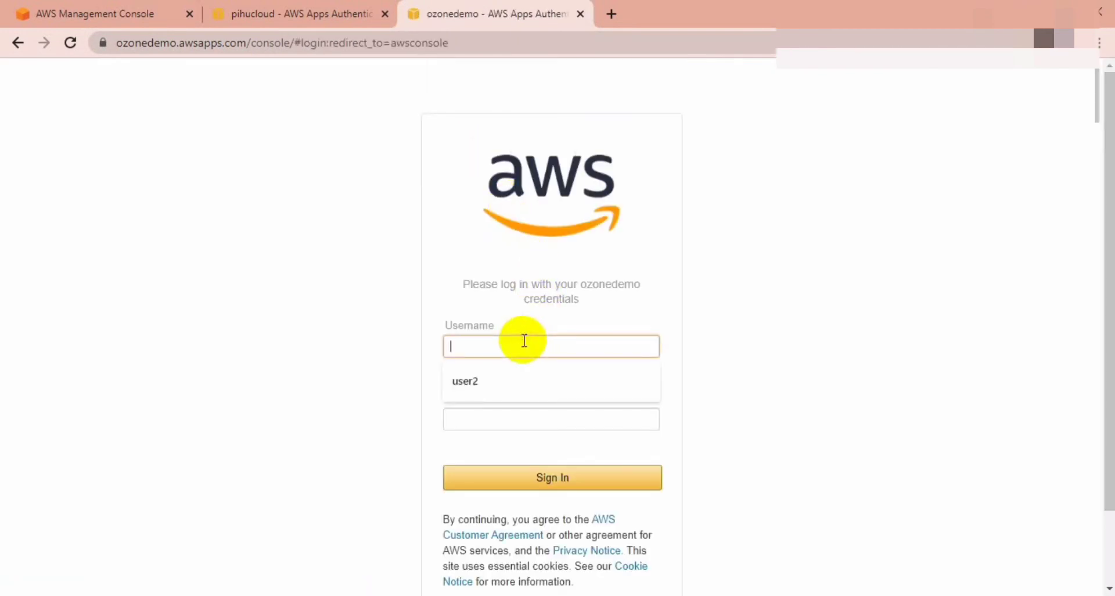
click(488, 384)
key(BackSpace)
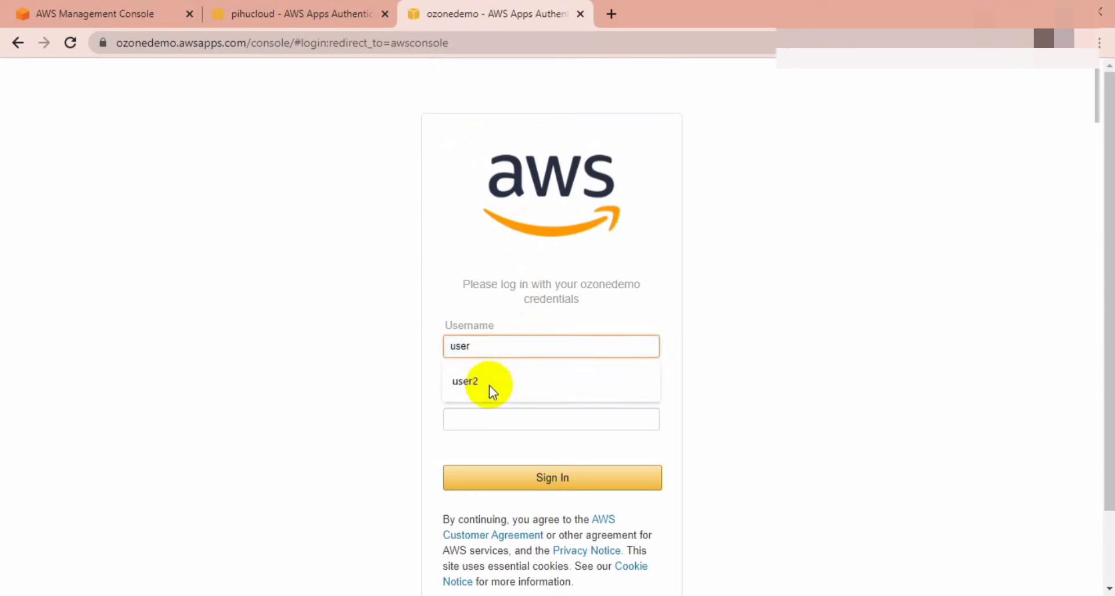
text(1)
key(Tab)
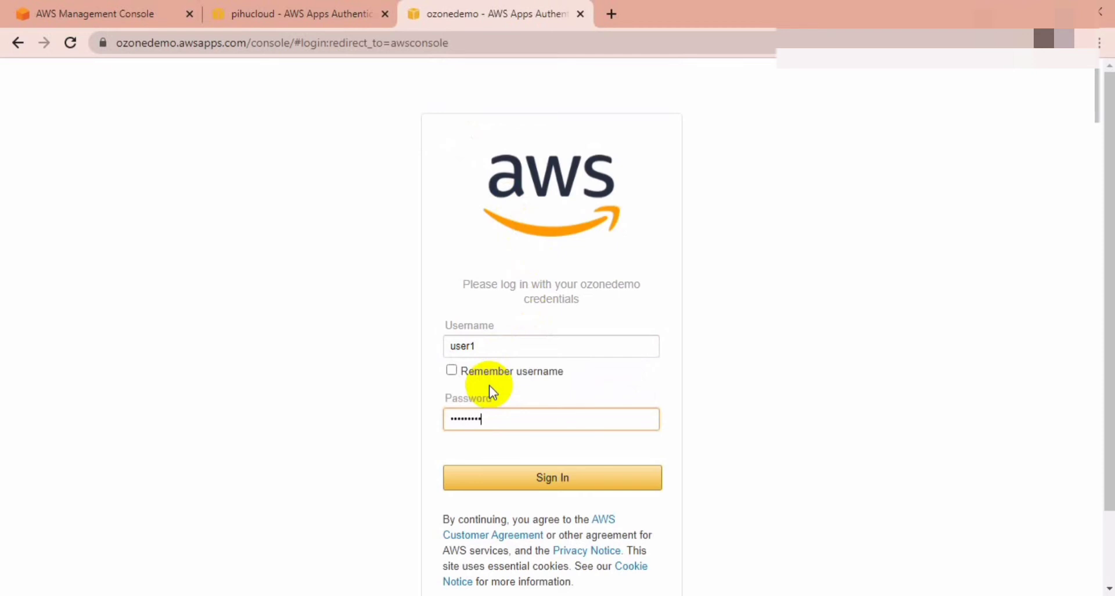
click(567, 485)
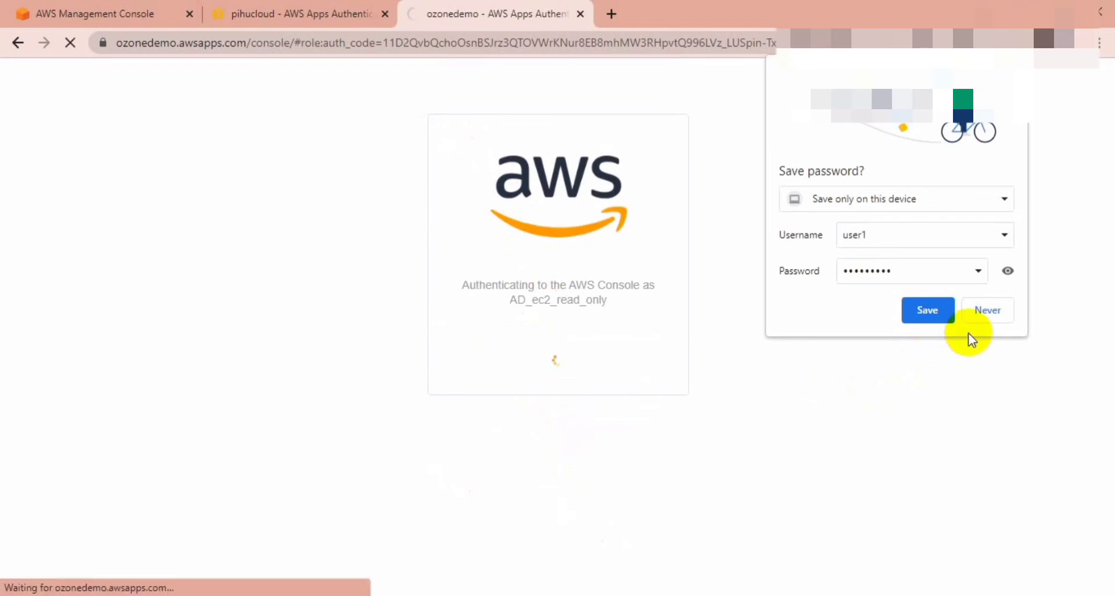
Decline saving the password, skip the new console home prompt, zoom in, and open S3.
click(985, 313)
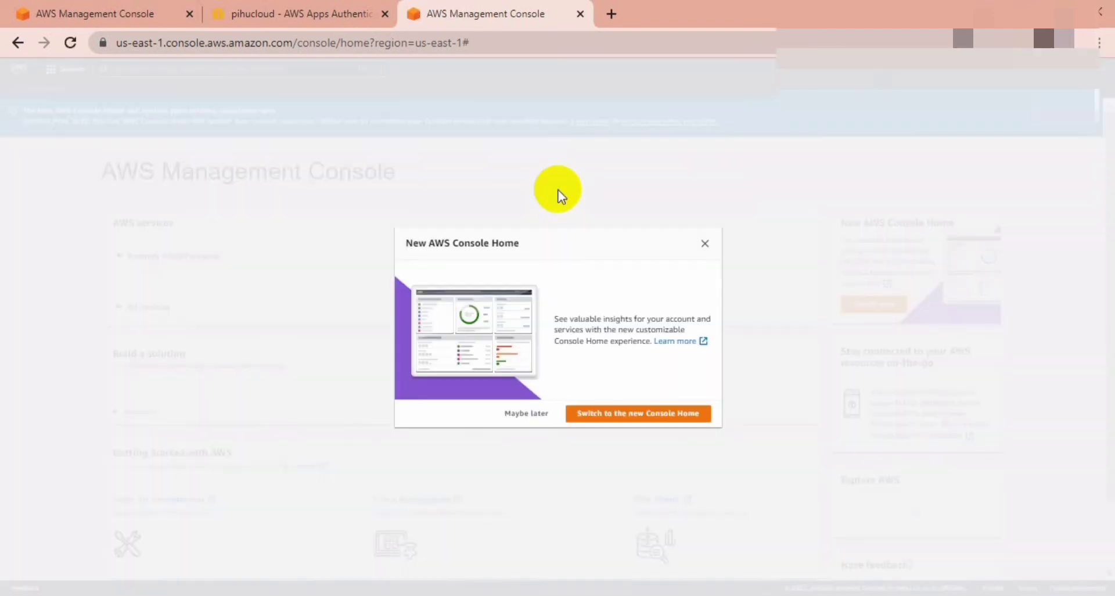
click(539, 411)
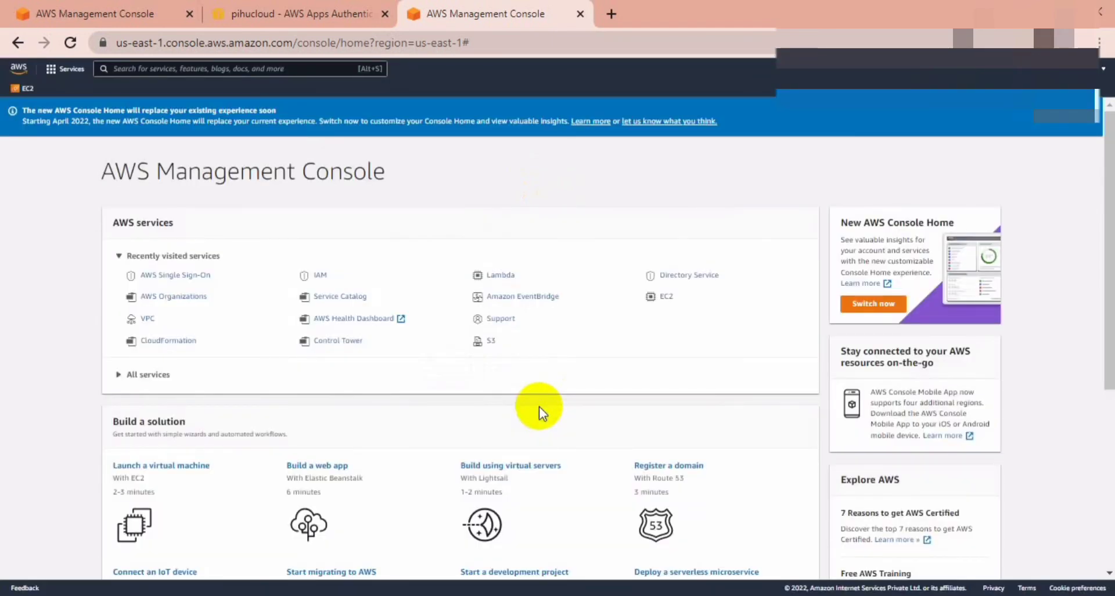
key(ctrl+plus)
key(ctrl+plus)
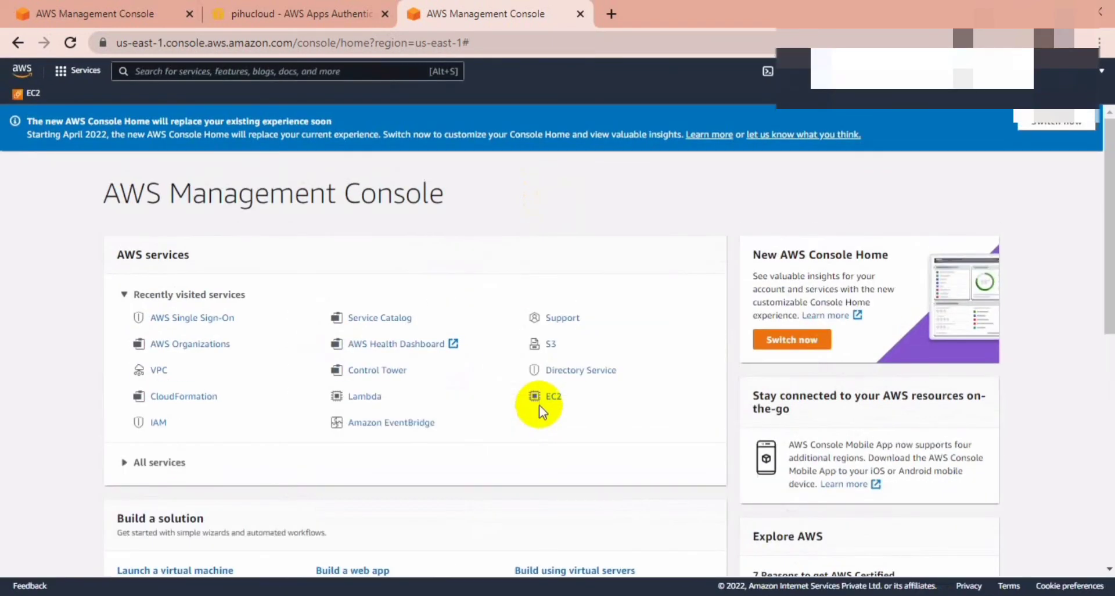
click(550, 346)
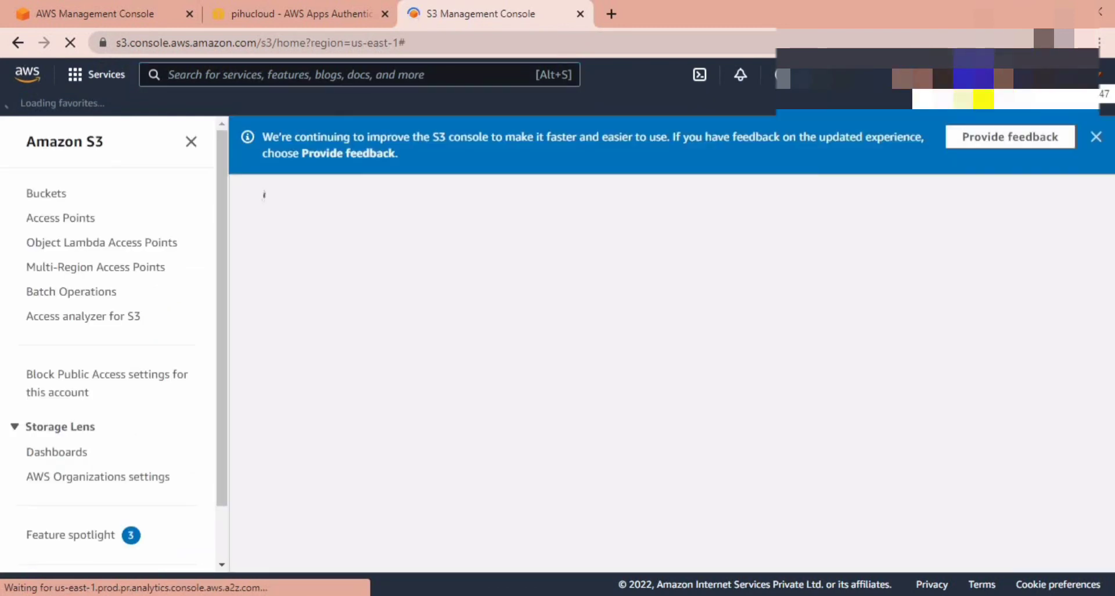
Search services for ec2 and open the EC2 console.
click(1097, 138)
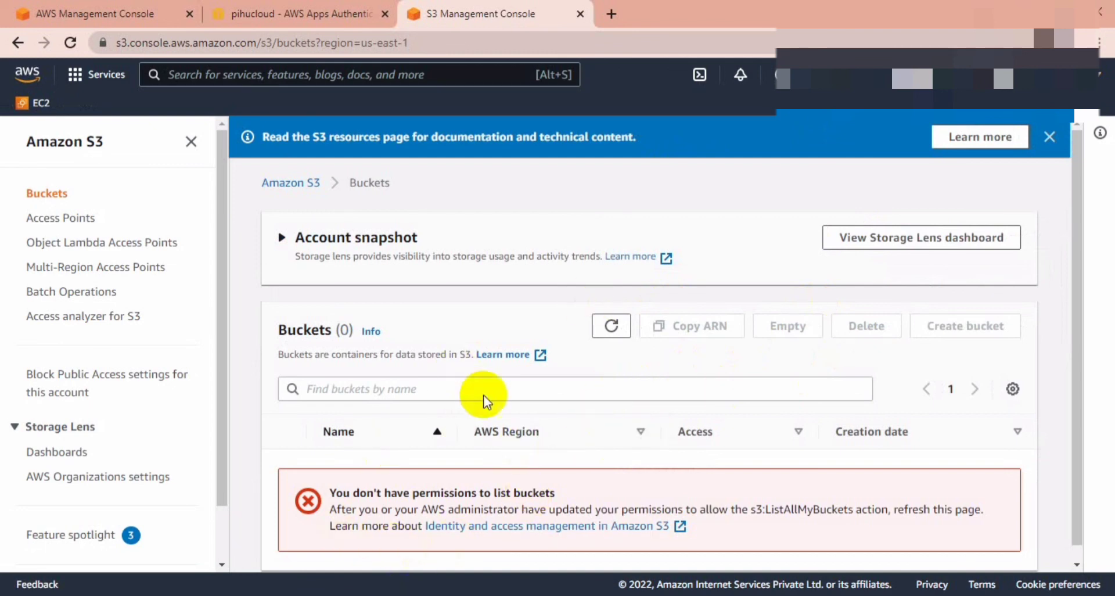
click(324, 81)
text(ec)
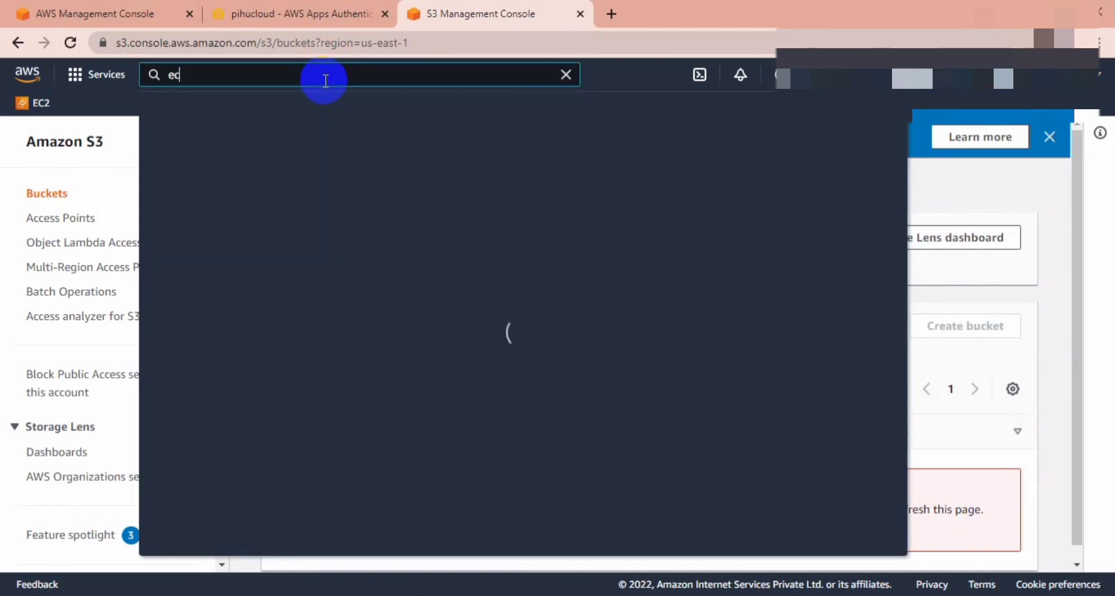
text(2)
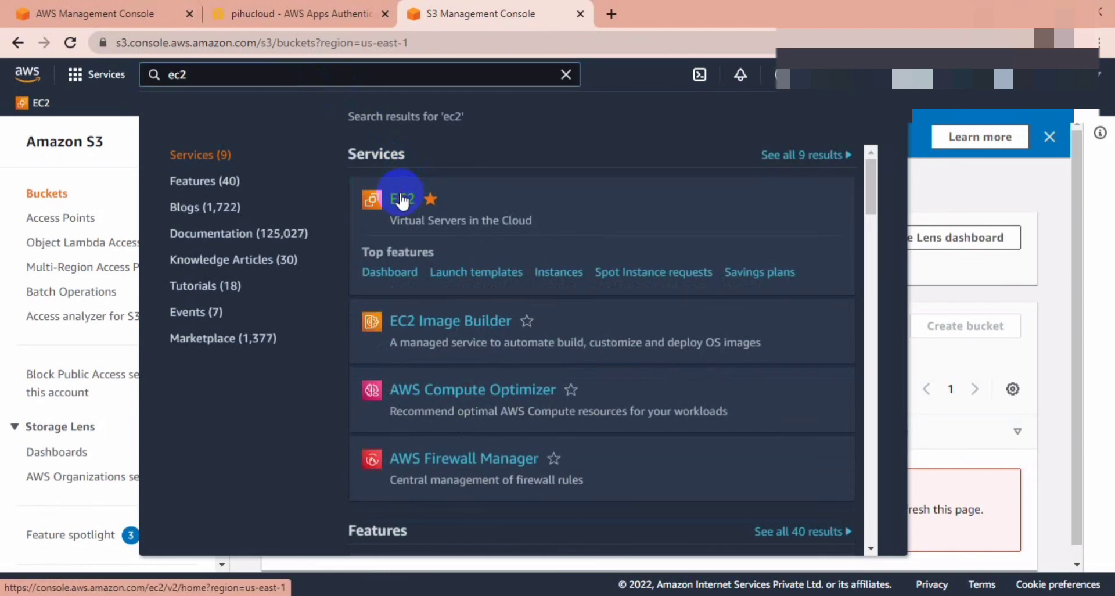
click(402, 198)
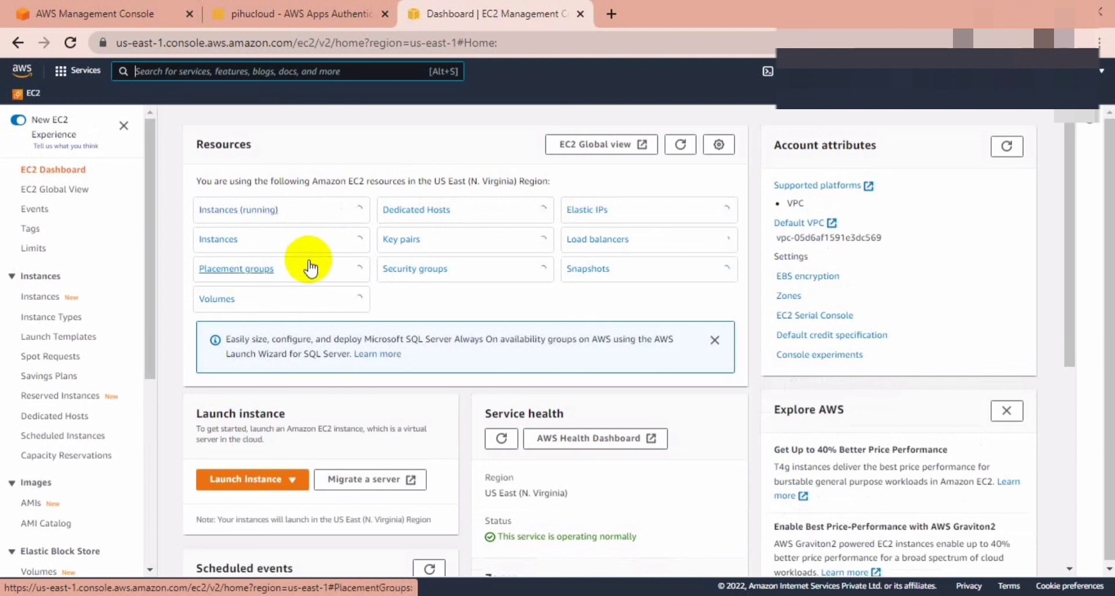
Try starting the stopped QA instance i-0e2c44a15f81a4e78 and capture the not-authorized error.
click(258, 213)
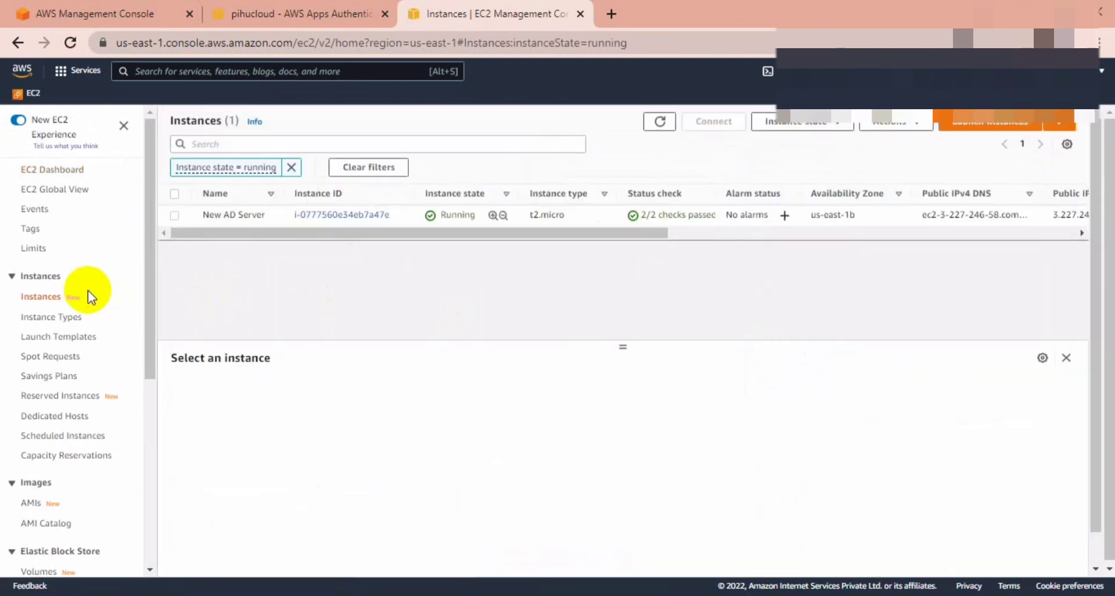
click(292, 168)
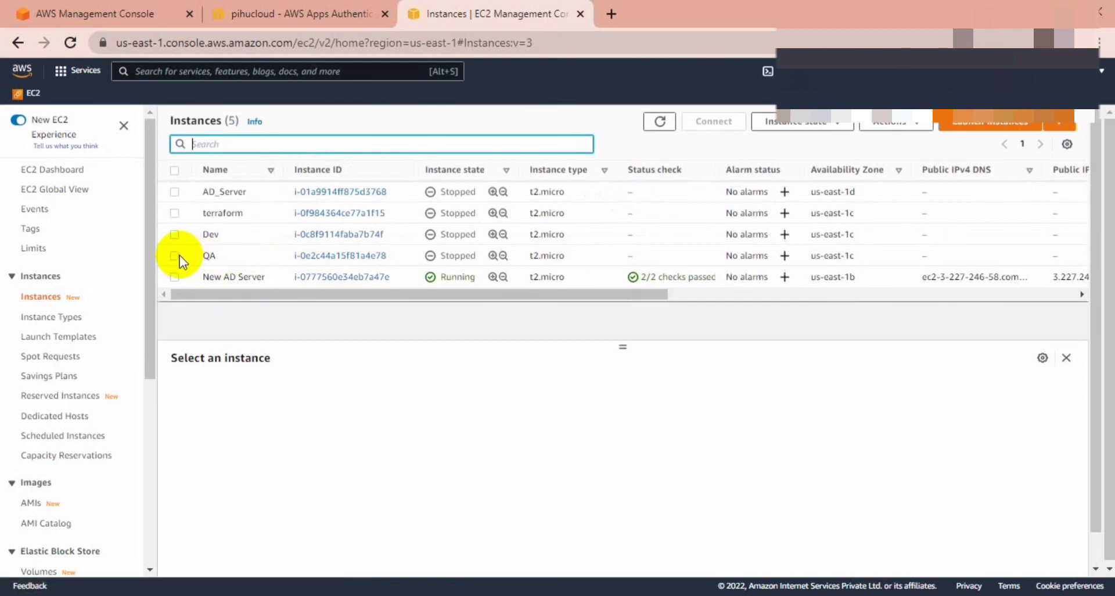
click(175, 256)
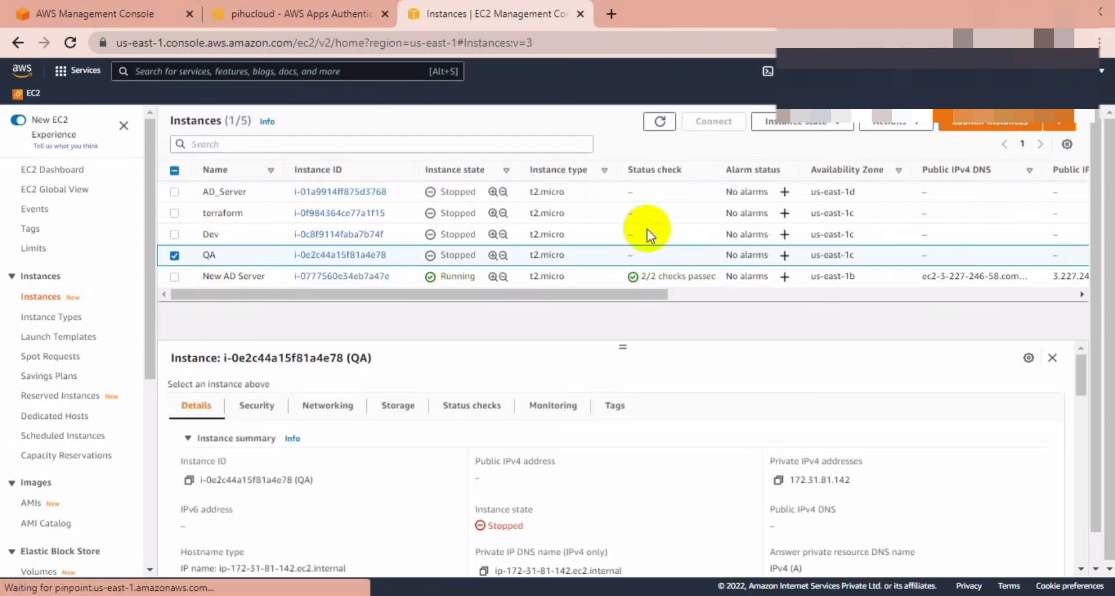
click(810, 121)
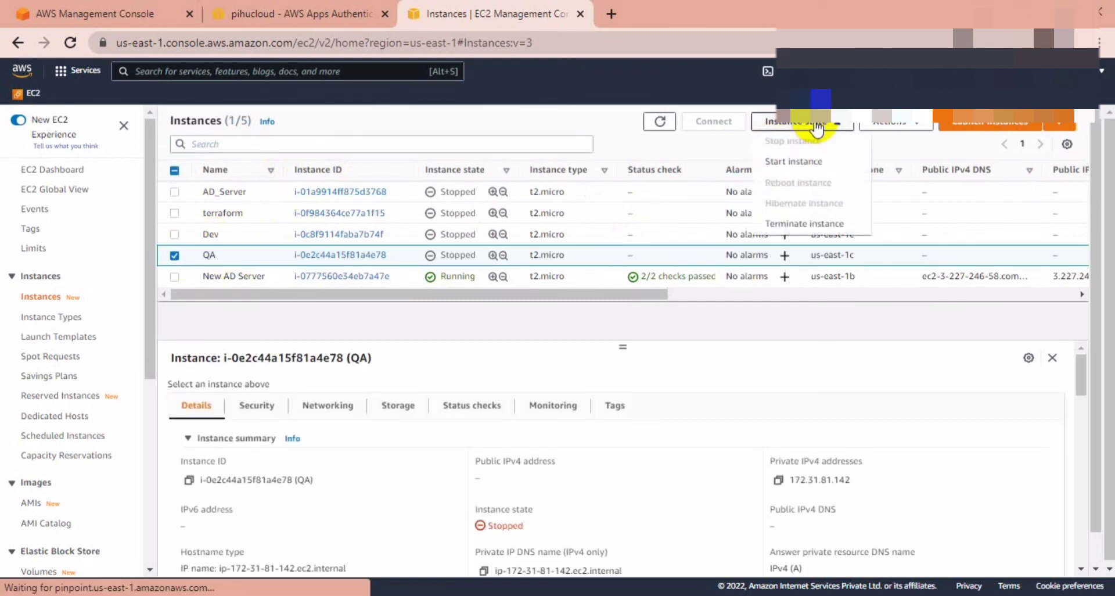
click(803, 163)
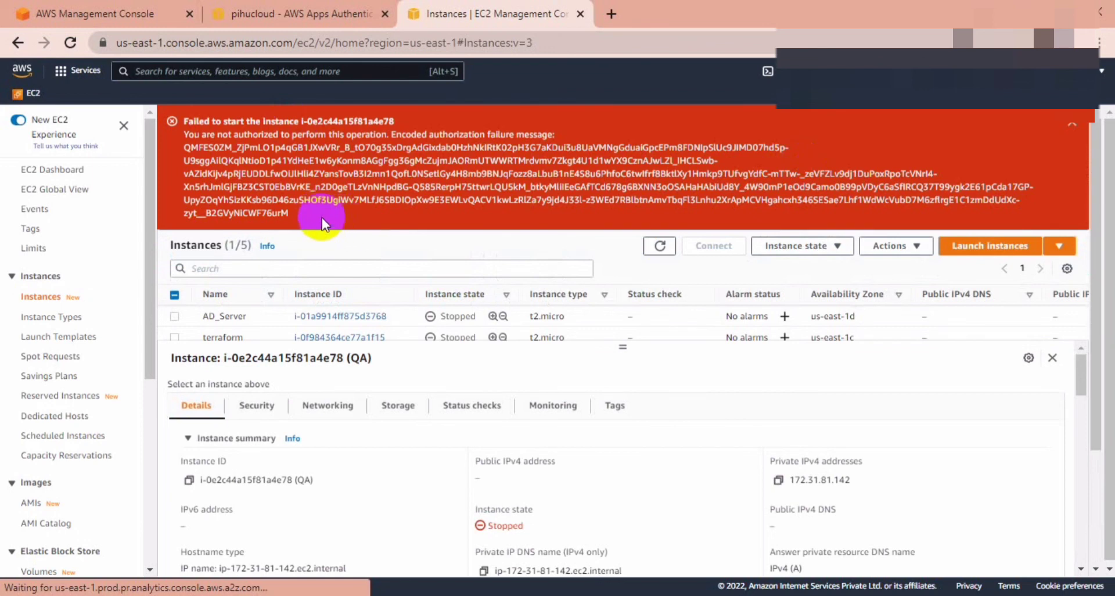
drag(323, 220, 211, 118)
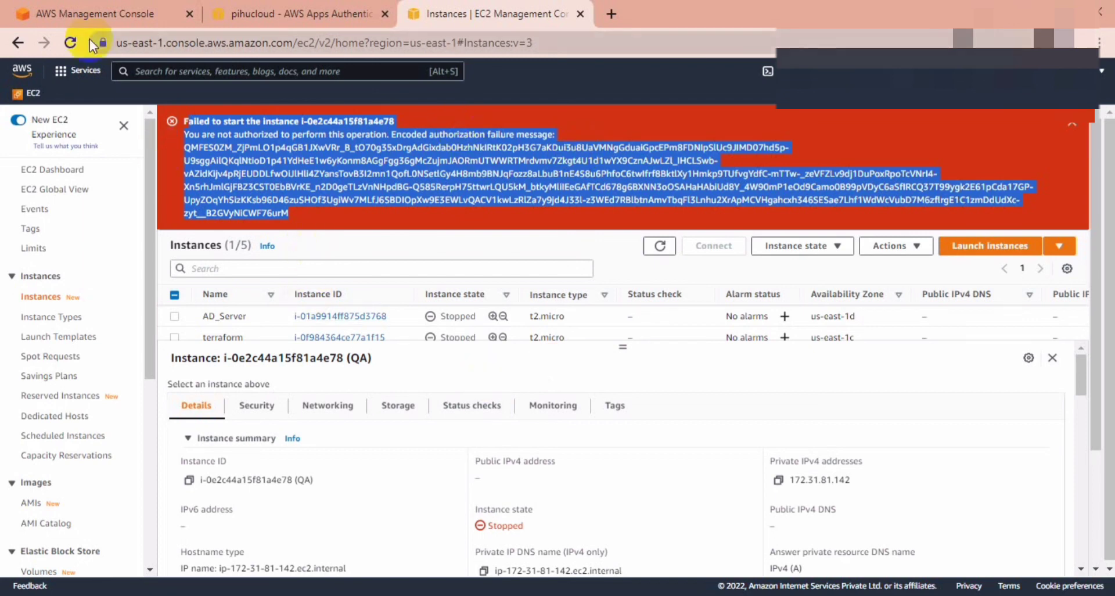
click(106, 14)
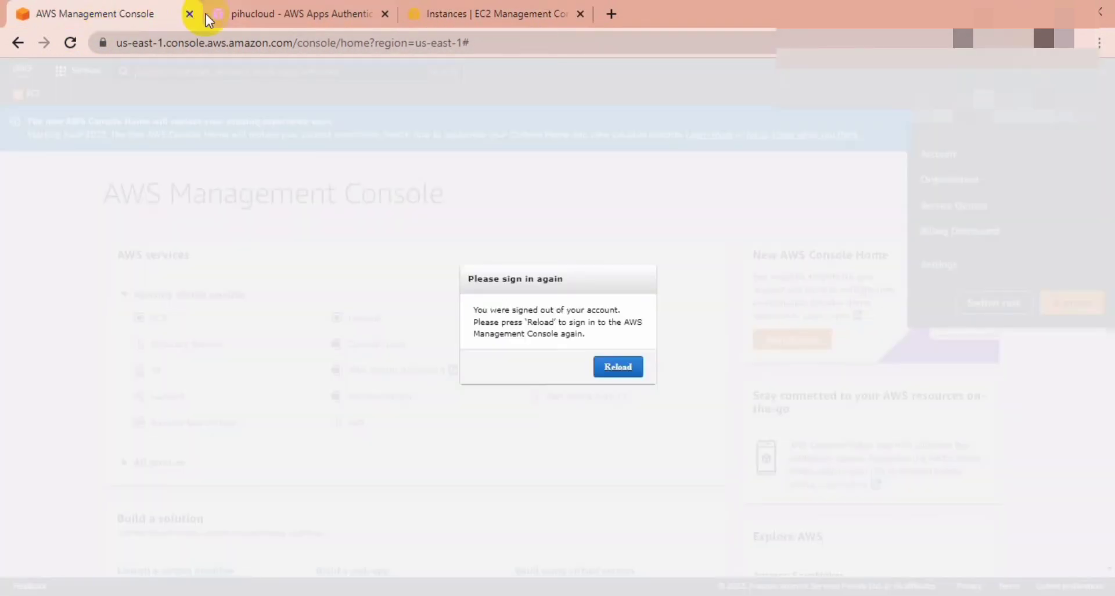
click(465, 14)
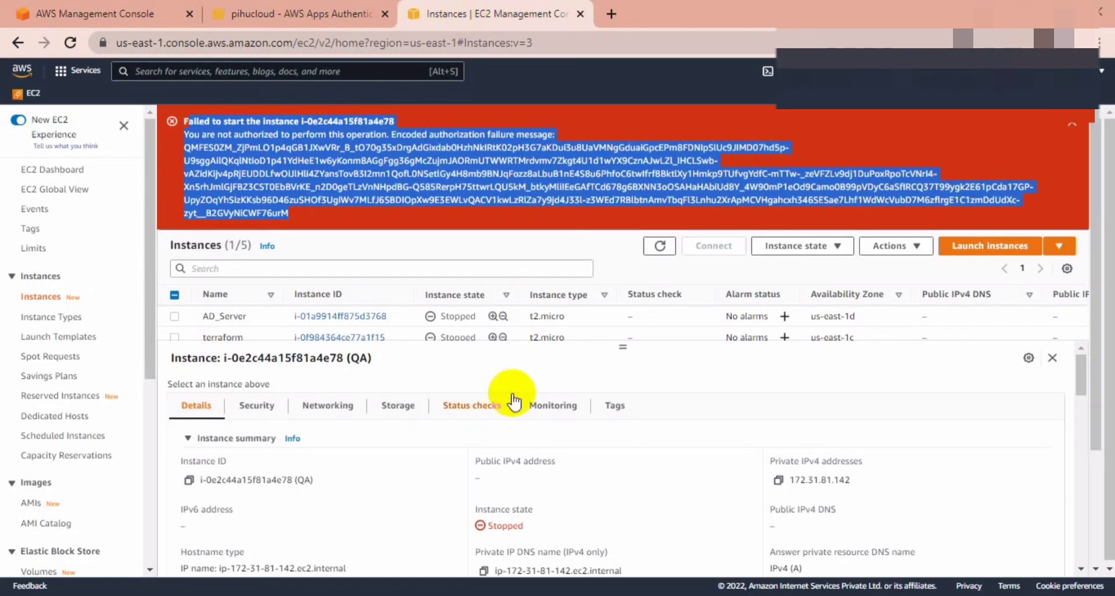